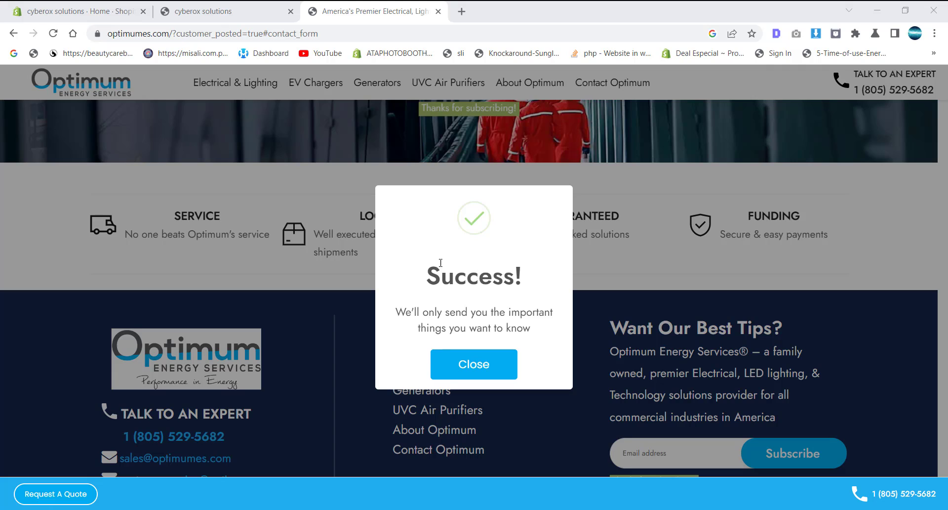
# Step: Highlight the Success! heading and message text in the Optimum Energy popup
pyautogui.moveTo(420, 276); pyautogui.dragTo(541, 345)
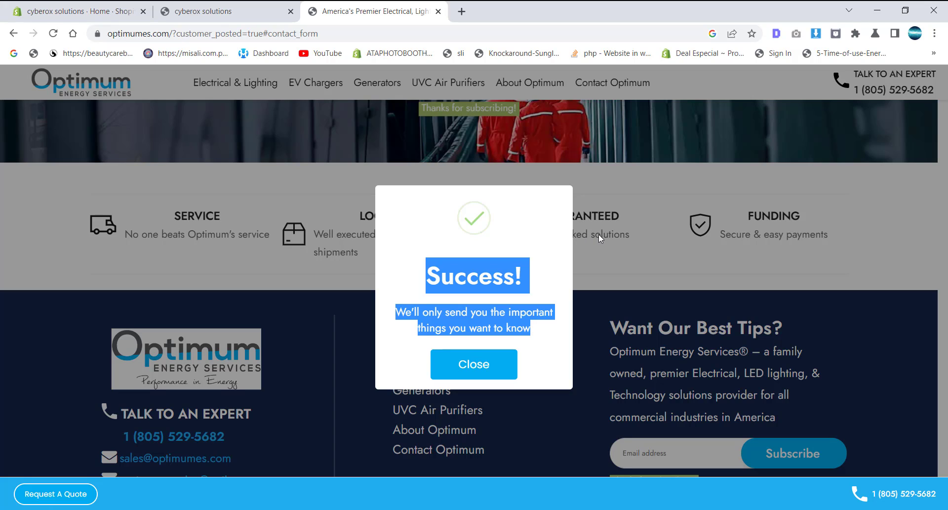
pyautogui.doubleClick(477, 268)
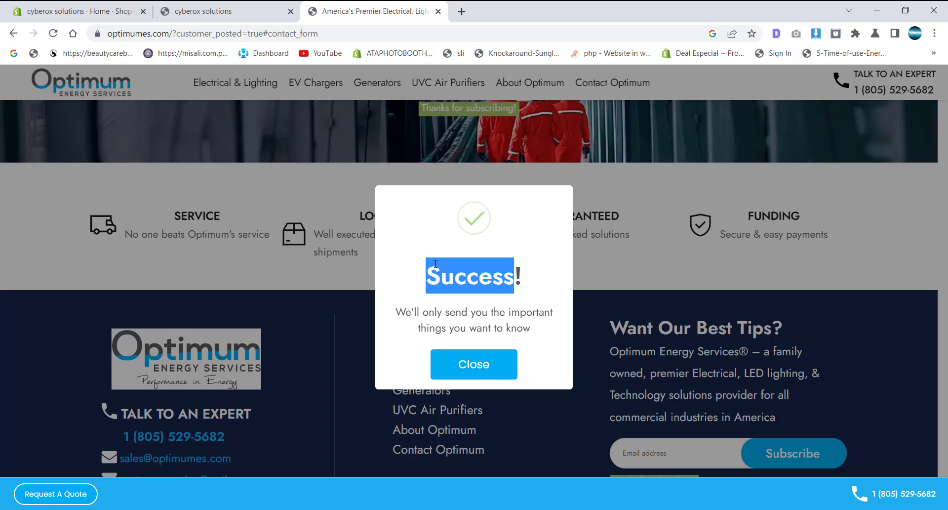
pyautogui.moveTo(437, 312); pyautogui.dragTo(439, 342)
pyautogui.click(543, 337)
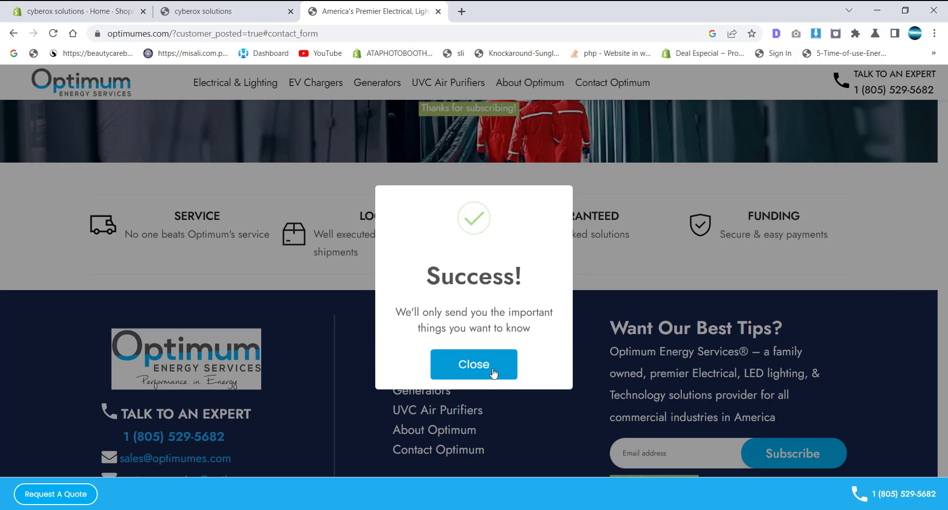
# Step: Close the popup and reload the Optimum Energy homepage without the ?customer_posted query
pyautogui.click(474, 364)
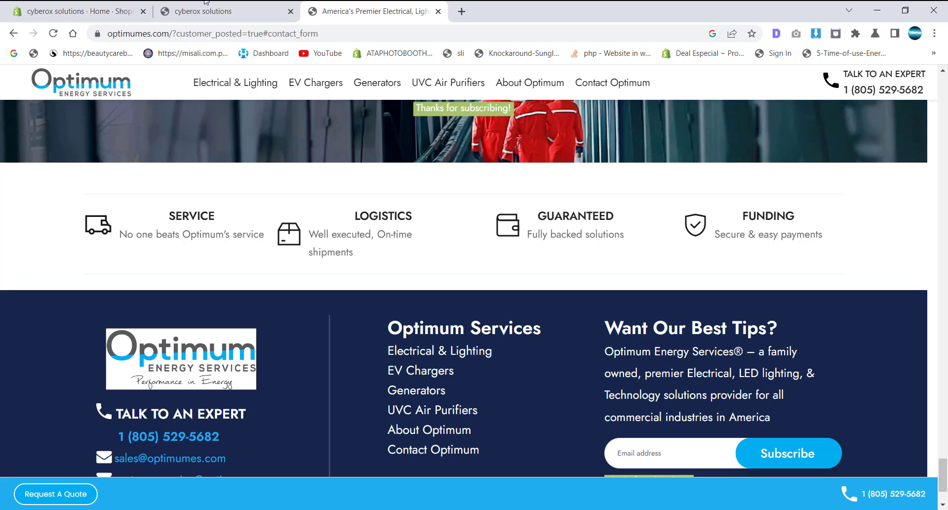
pyautogui.scroll(-2, 621, 125)
pyautogui.scroll(2, 621, 124)
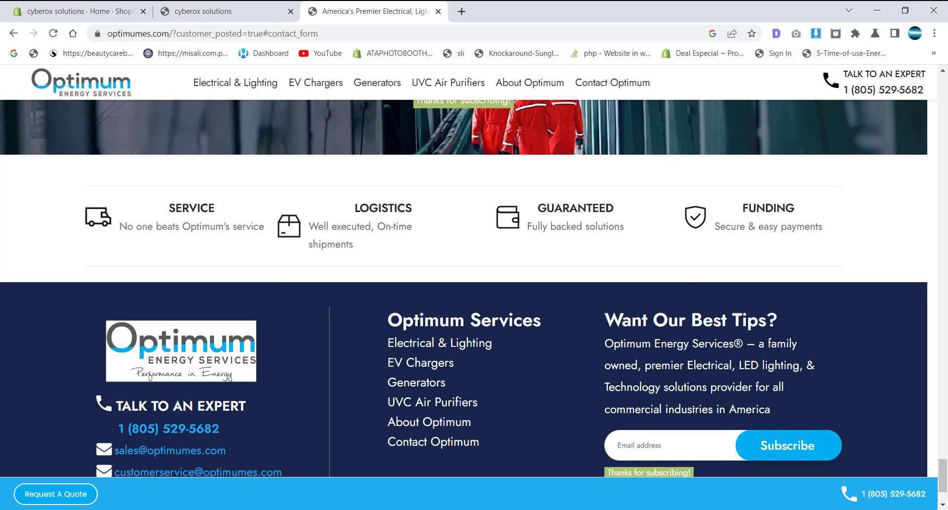
pyautogui.moveTo(176, 33); pyautogui.dragTo(326, 34)
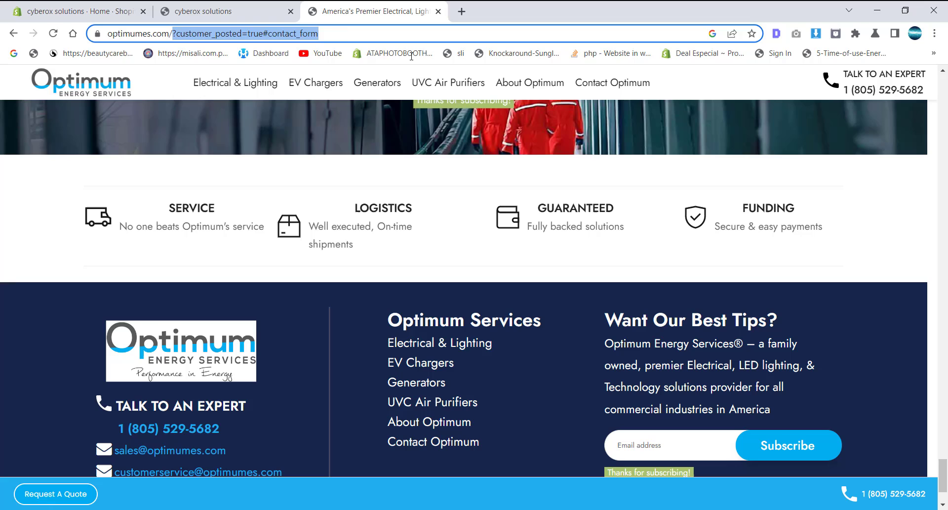
pyautogui.press('BackSpace')
pyautogui.press('Return')
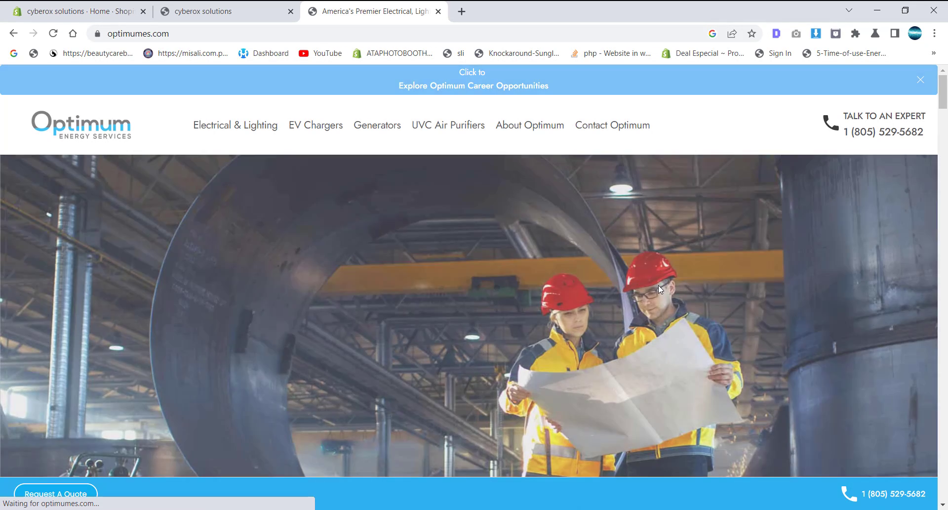
# Step: Submit an email starting 'opti' to the footer newsletter signup
pyautogui.scroll(-3, 943, 237)
pyautogui.scroll(-10, 682, 296)
pyautogui.scroll(-5, 682, 360)
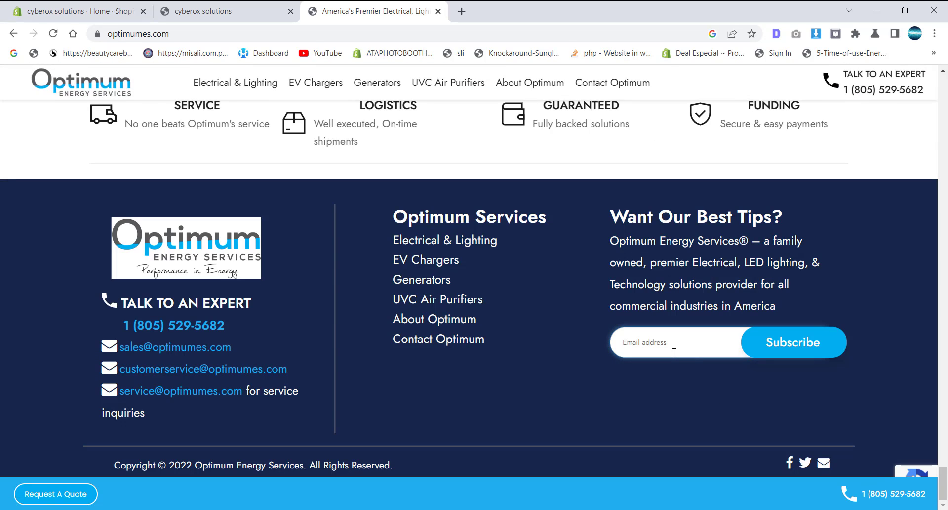
pyautogui.click(675, 352)
pyautogui.write('opti')
pyautogui.press('Return')
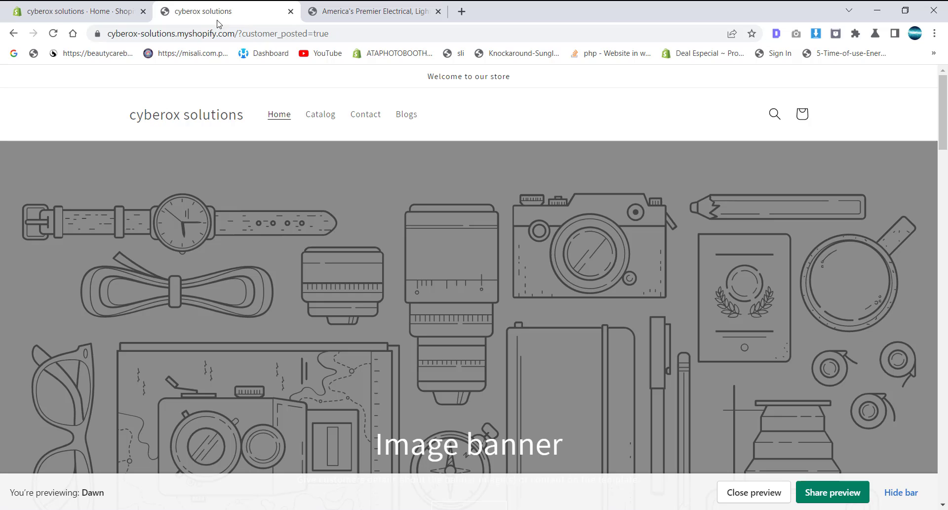
pyautogui.moveTo(236, 34); pyautogui.dragTo(330, 33)
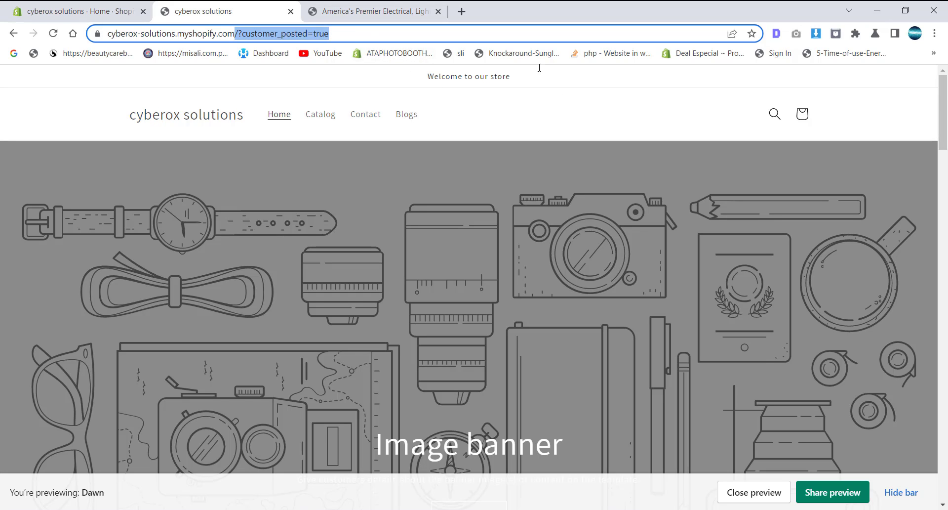
pyautogui.press('BackSpace')
pyautogui.press('Return')
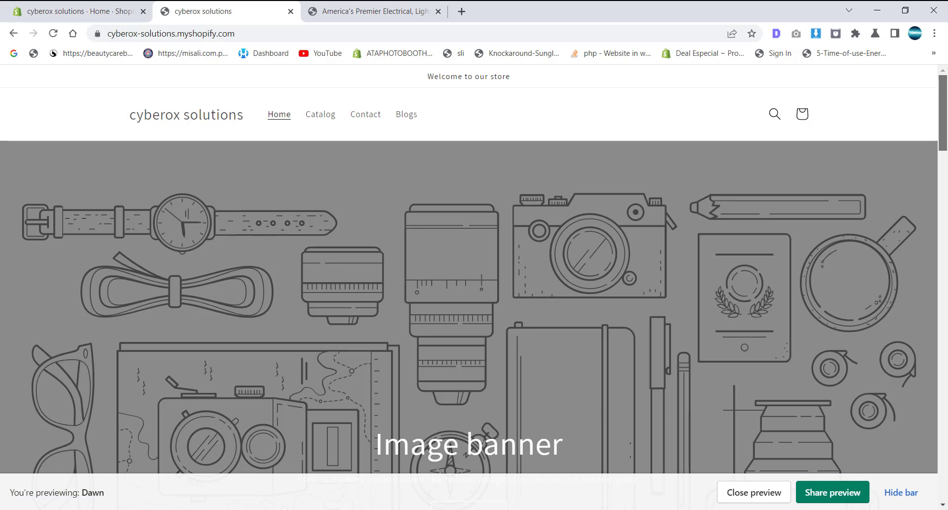
pyautogui.moveTo(943, 114); pyautogui.dragTo(946, 480)
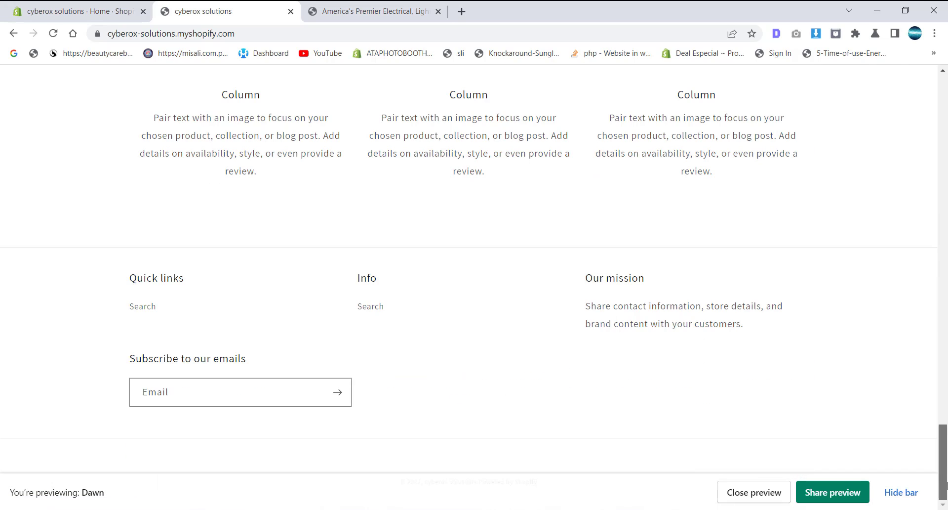
pyautogui.click(216, 409)
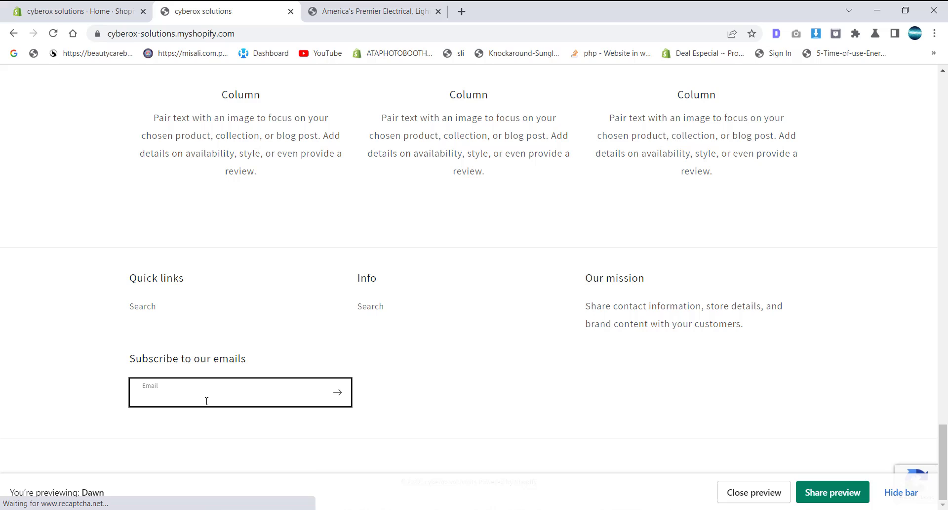
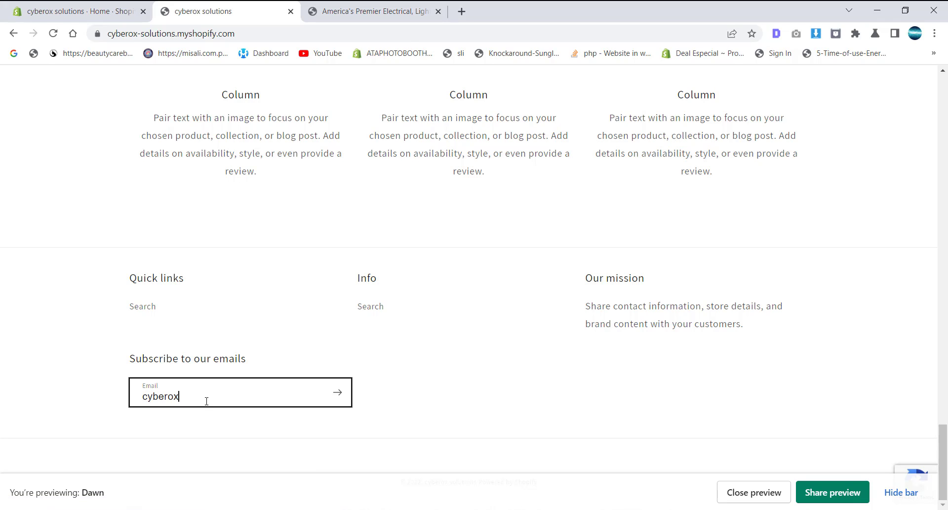
pyautogui.press('Return')
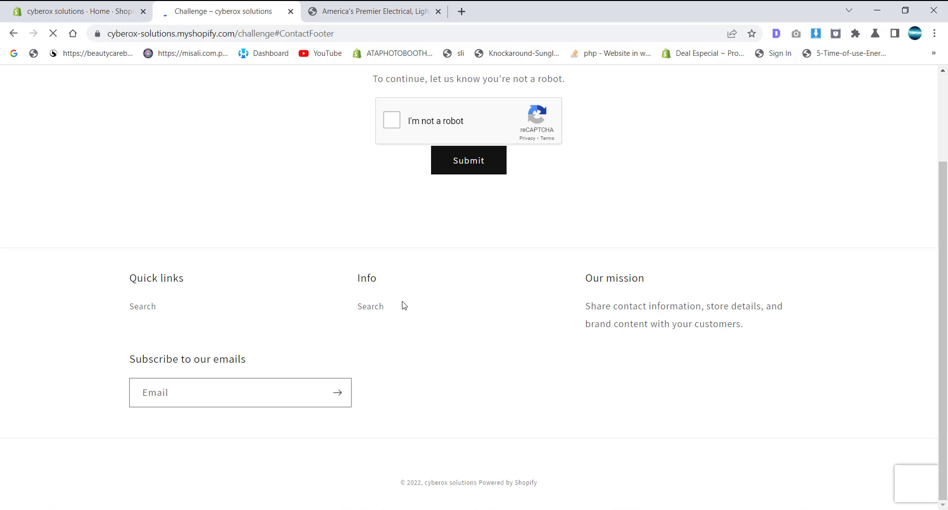
# Step: Pass the robot check by ticking the box, selecting the bridge images, verifying and submitting
pyautogui.click(408, 137)
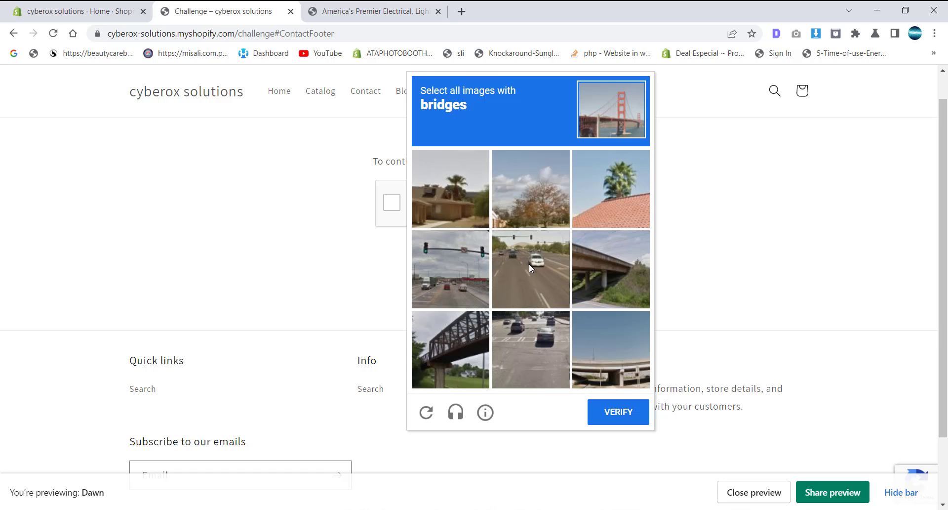
pyautogui.click(474, 322)
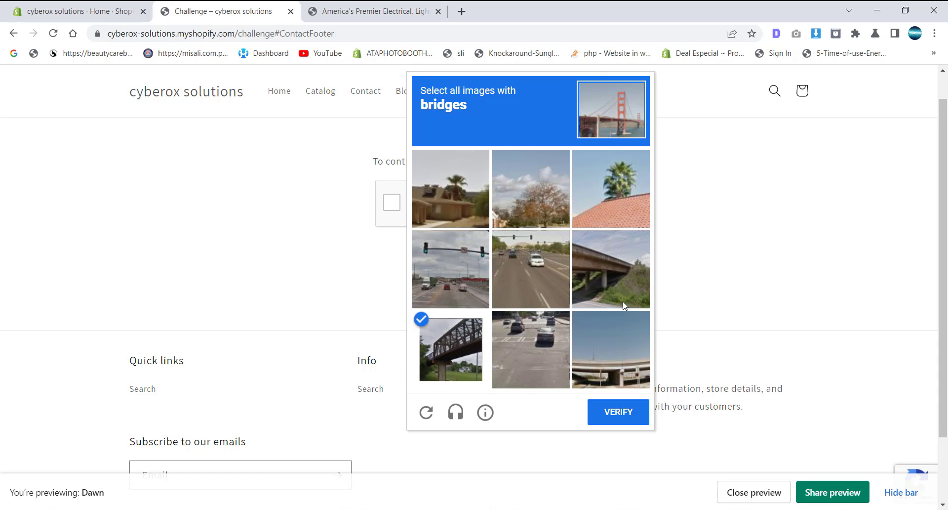
pyautogui.click(632, 368)
pyautogui.click(614, 255)
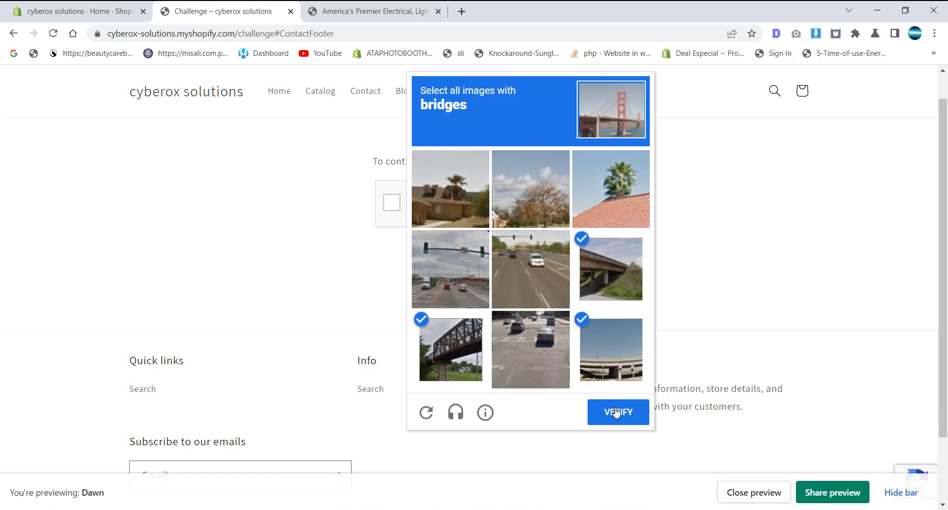
pyautogui.click(616, 411)
pyautogui.click(473, 244)
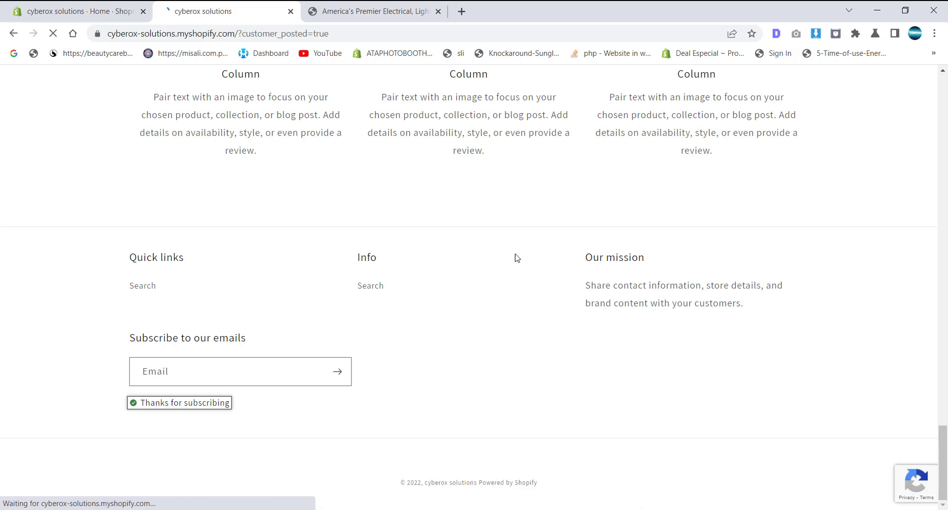
# Step: Compare the store's 'Thanks for subscribing' message with the Optimum Energy Success! popup
pyautogui.click(276, 407)
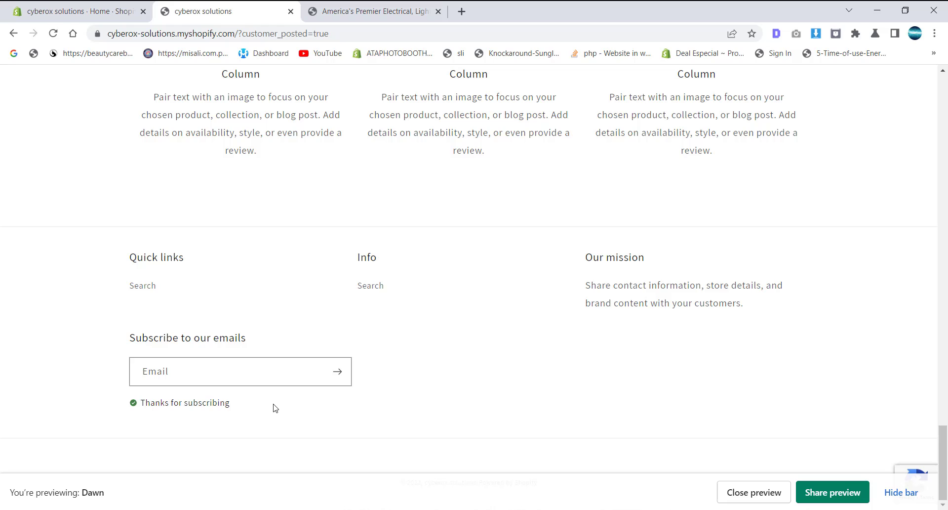
pyautogui.moveTo(260, 408); pyautogui.dragTo(127, 402)
pyautogui.moveTo(250, 409); pyautogui.dragTo(137, 408)
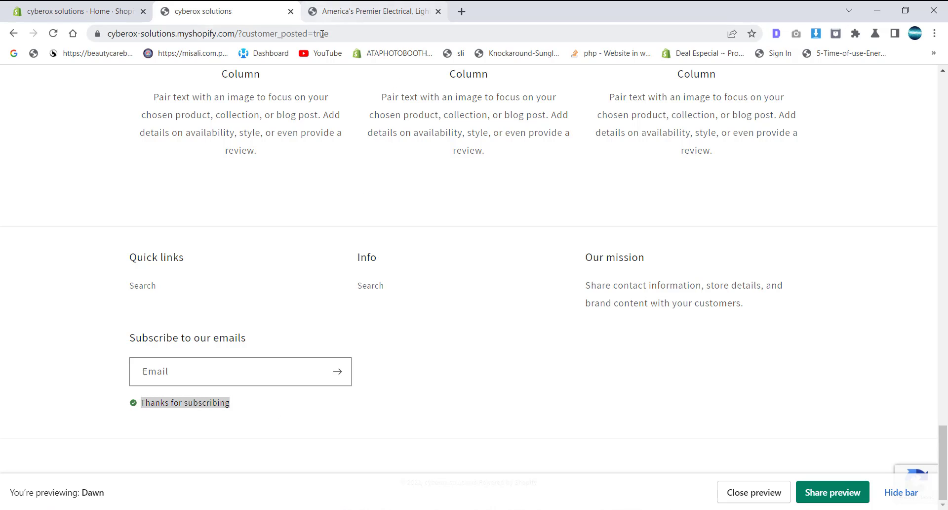
pyautogui.click(346, 9)
pyautogui.moveTo(405, 269); pyautogui.dragTo(529, 325)
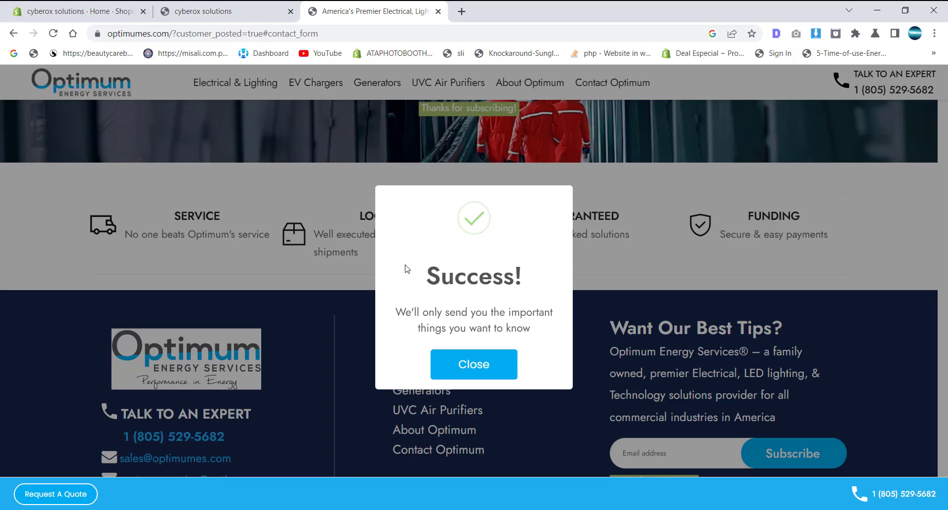
pyautogui.click(539, 333)
pyautogui.click(256, 11)
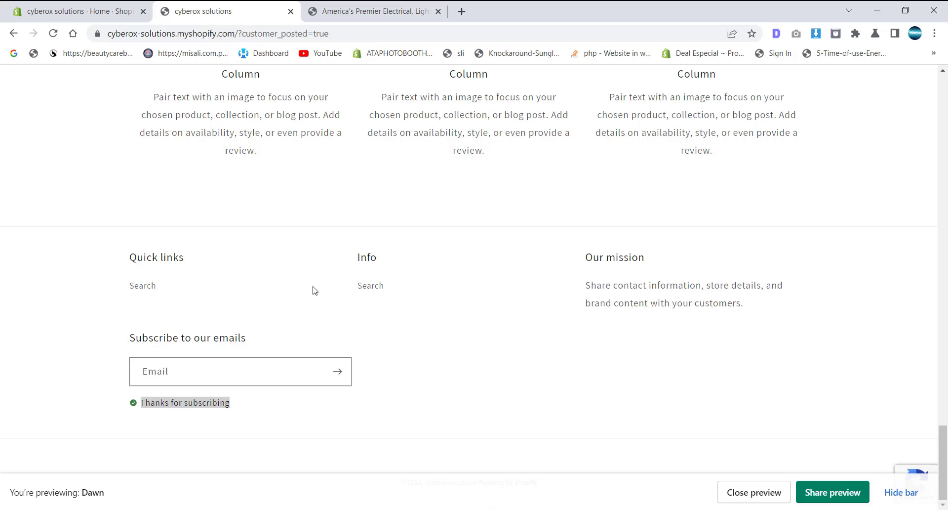
# Step: Search the web for 'sweet alerts' and open the SweetAlert guides page
pyautogui.click(461, 11)
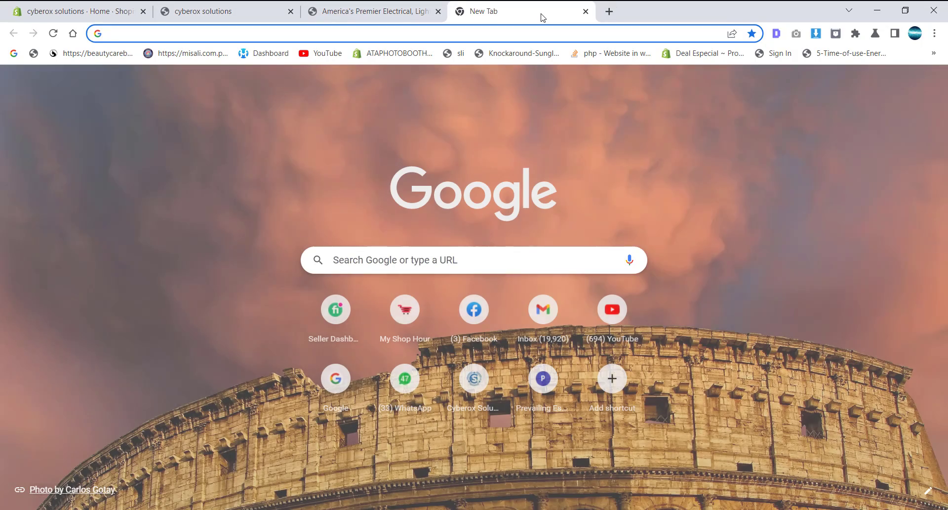
pyautogui.write('sweet')
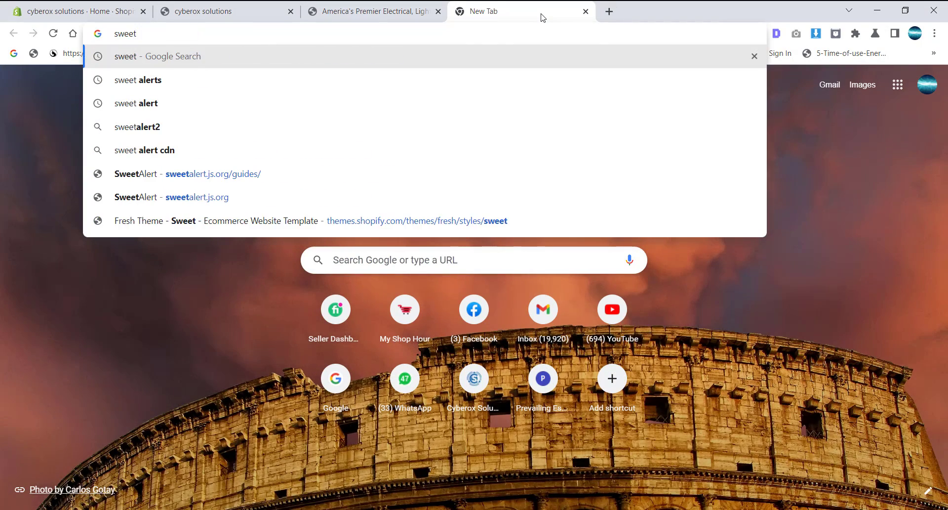
pyautogui.write(' alerts')
pyautogui.press('Return')
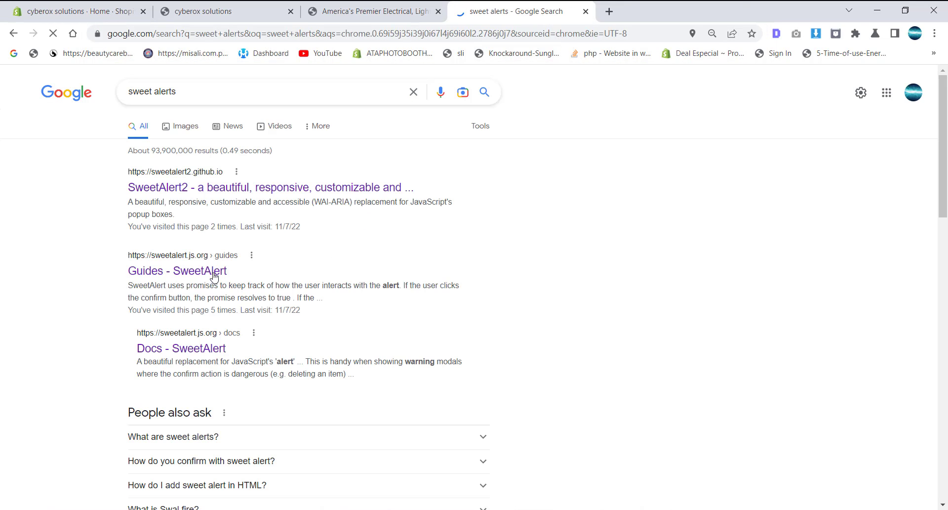
pyautogui.click(214, 272)
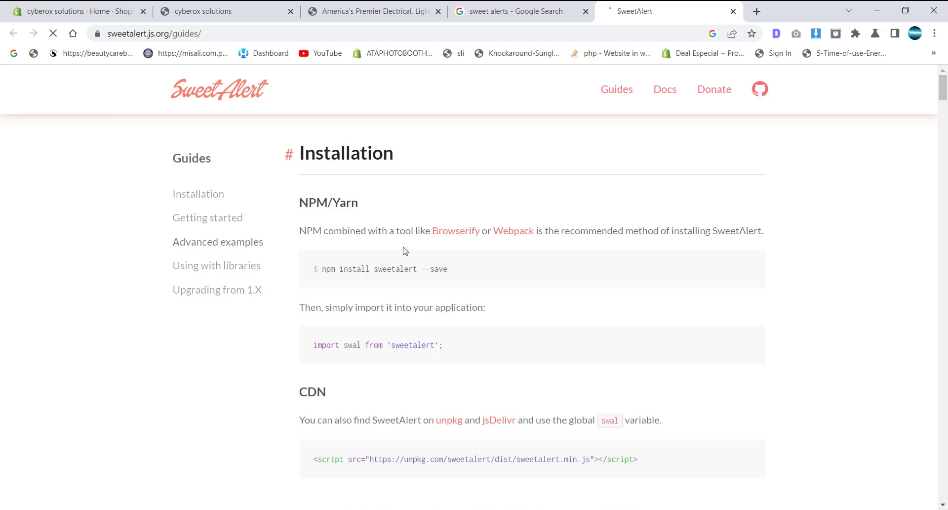
# Step: Select the sweetalert.min.js CDN script tag in the installation section
pyautogui.scroll(-2, 358, 222)
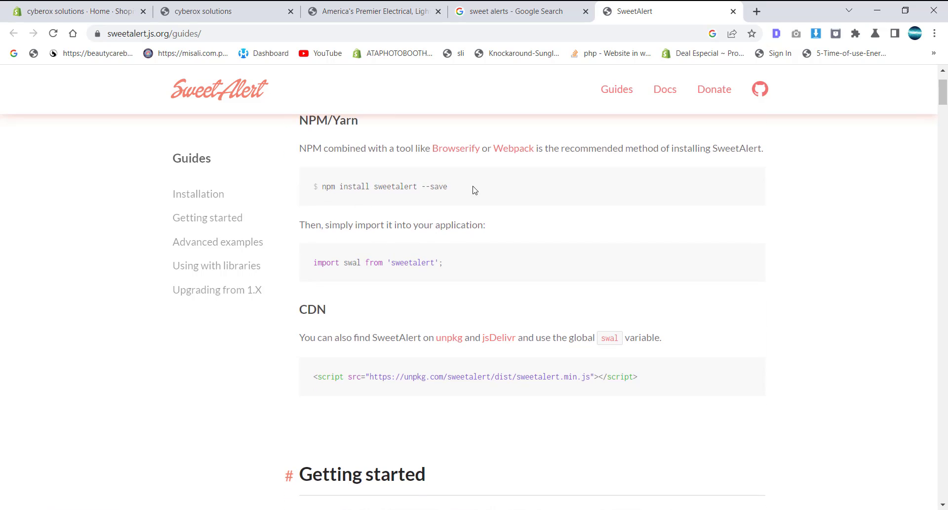
pyautogui.moveTo(450, 187); pyautogui.dragTo(341, 187)
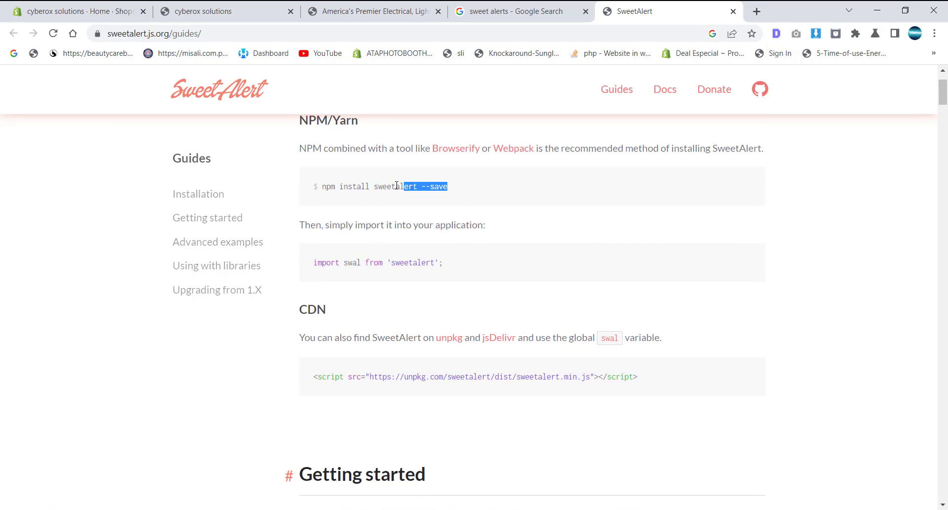
pyautogui.doubleClick(372, 186)
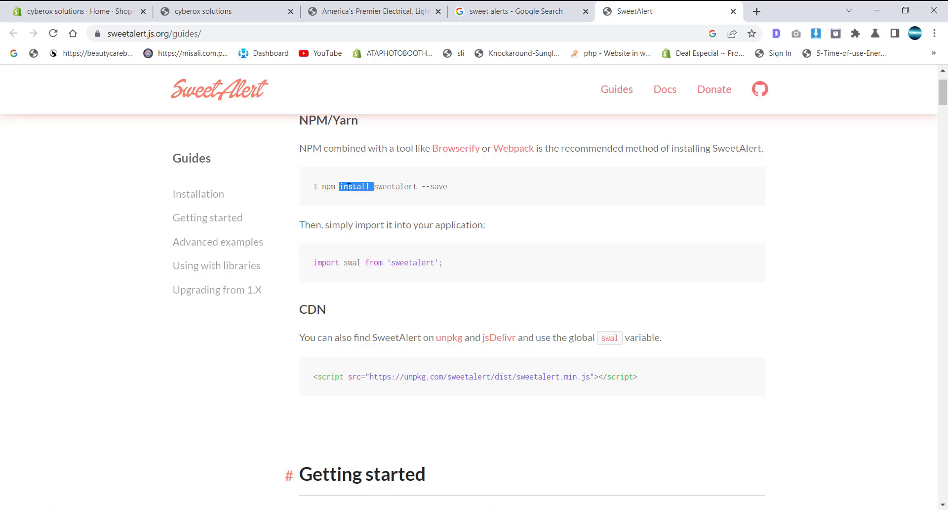
pyautogui.tripleClick(348, 187)
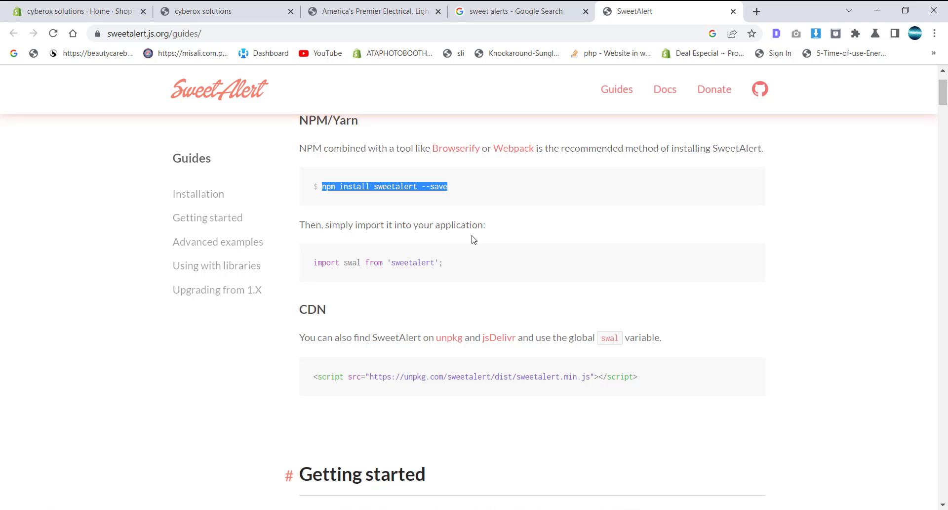
pyautogui.moveTo(642, 376); pyautogui.dragTo(314, 376)
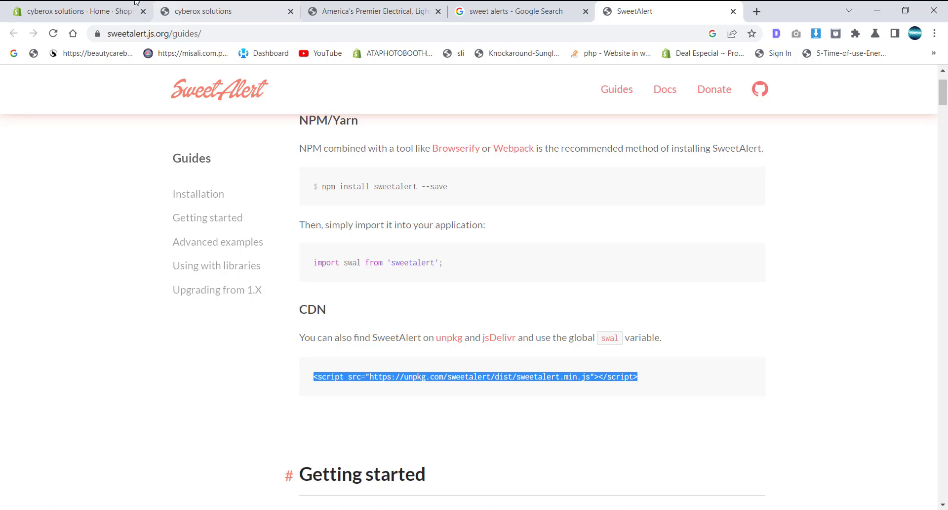
# Step: Check the storefront email field, then show the Dawn theme's actions on Online Store > Themes
pyautogui.click(200, 7)
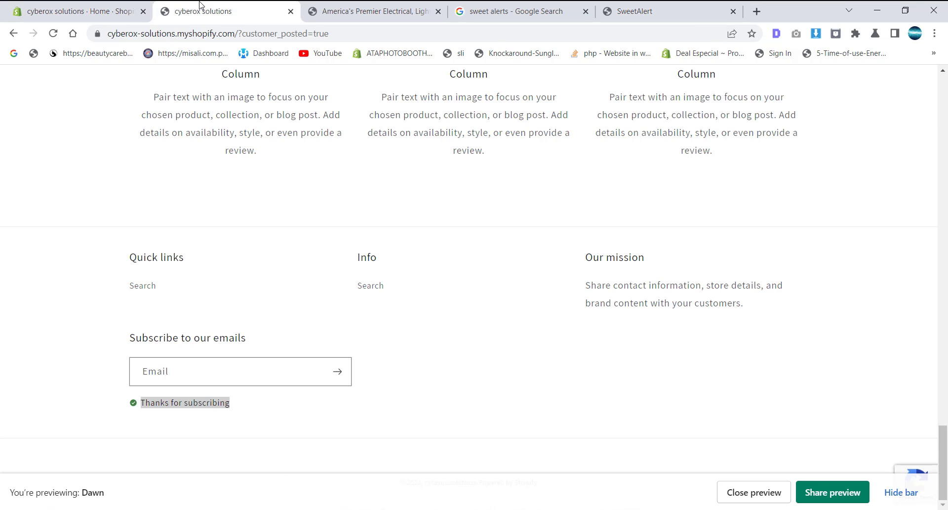
pyautogui.click(85, 302)
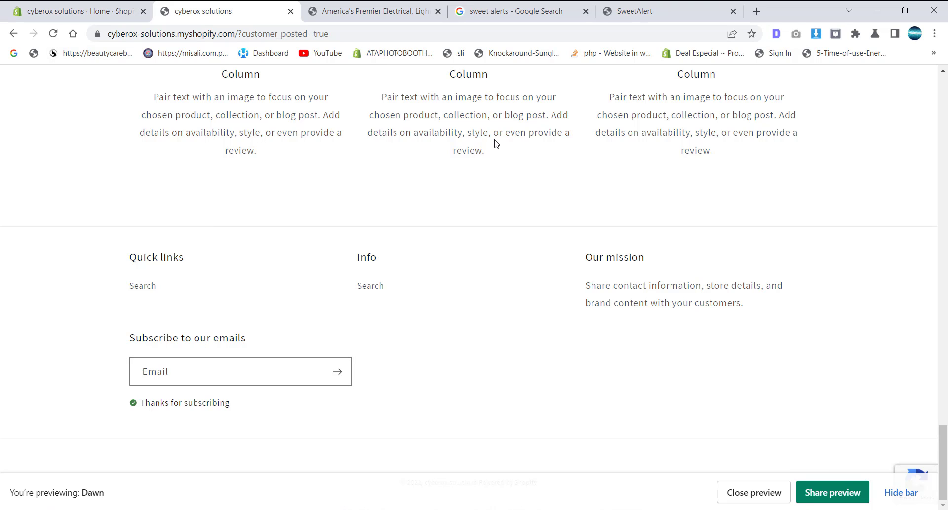
pyautogui.click(133, 11)
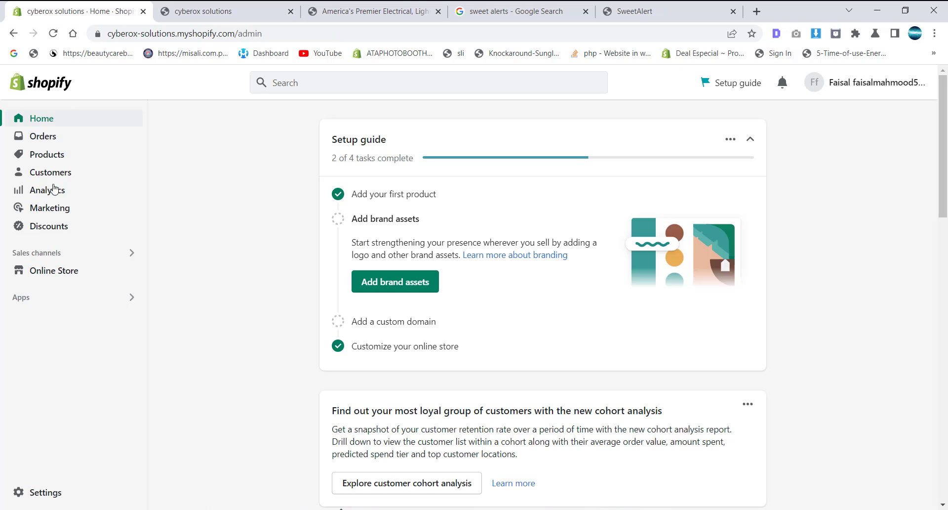
pyautogui.click(54, 272)
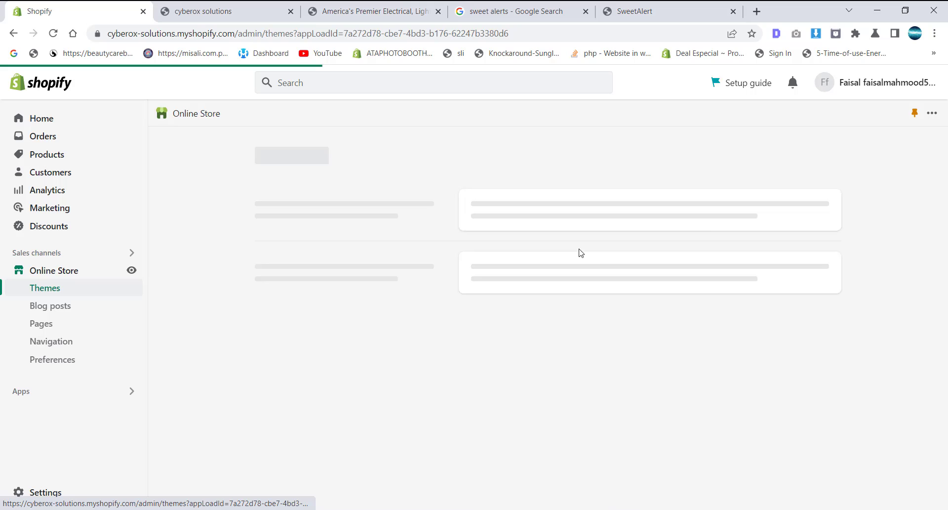
pyautogui.scroll(-2, 796, 413)
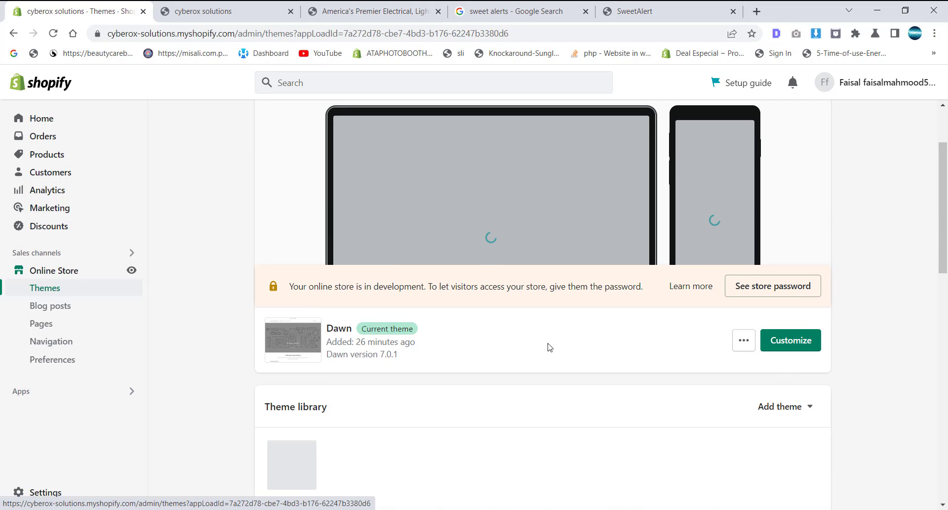
pyautogui.click(744, 341)
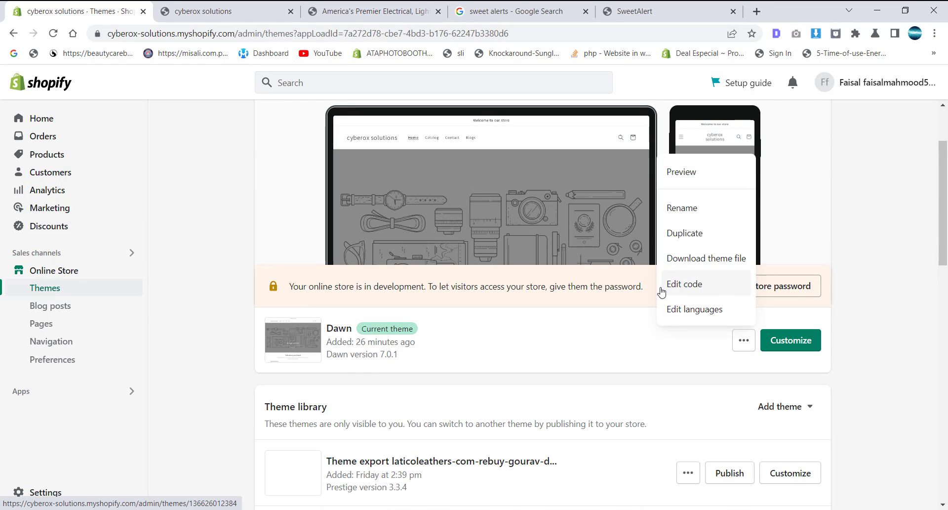
# Step: Open Dawn's code editor and find sections/footer.liquid by searching 'footer'
pyautogui.scroll(1, 704, 286)
pyautogui.scroll(1, 705, 286)
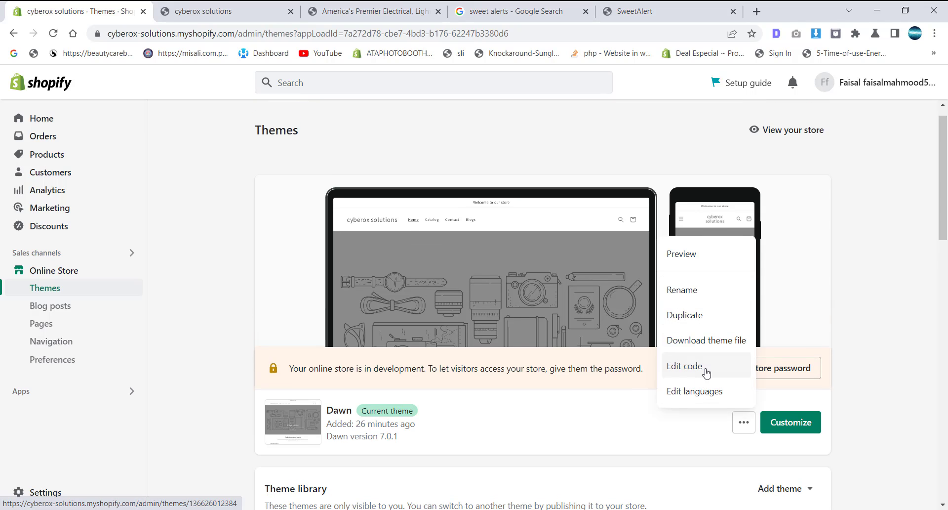
pyautogui.click(706, 370)
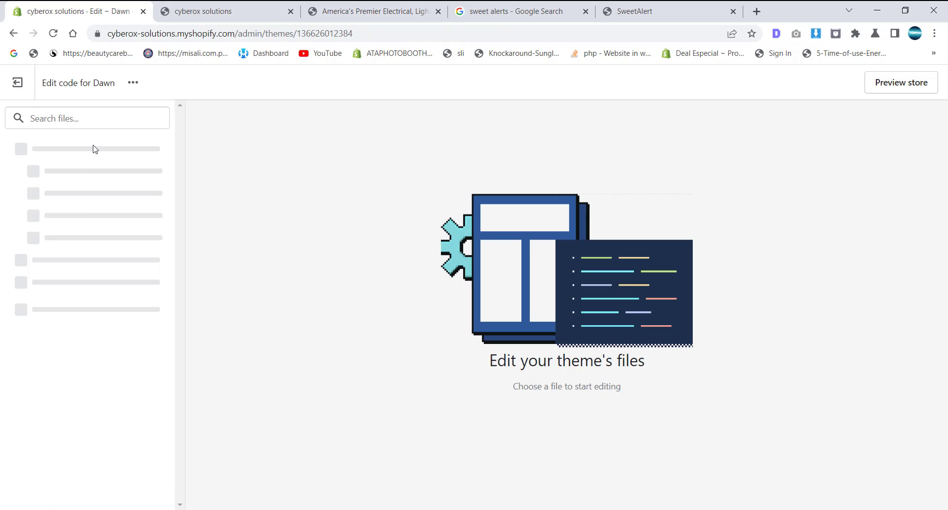
pyautogui.click(295, 6)
pyautogui.click(81, 6)
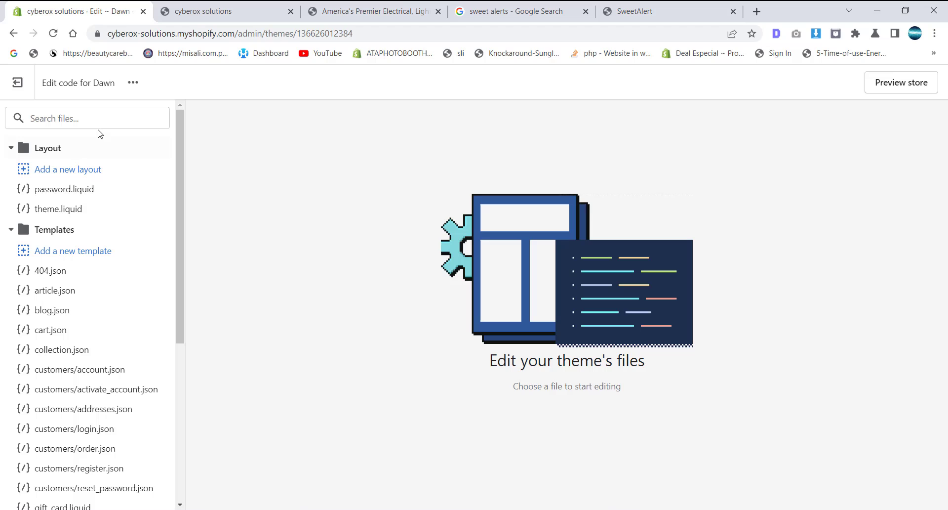
pyautogui.click(101, 123)
pyautogui.write('footer')
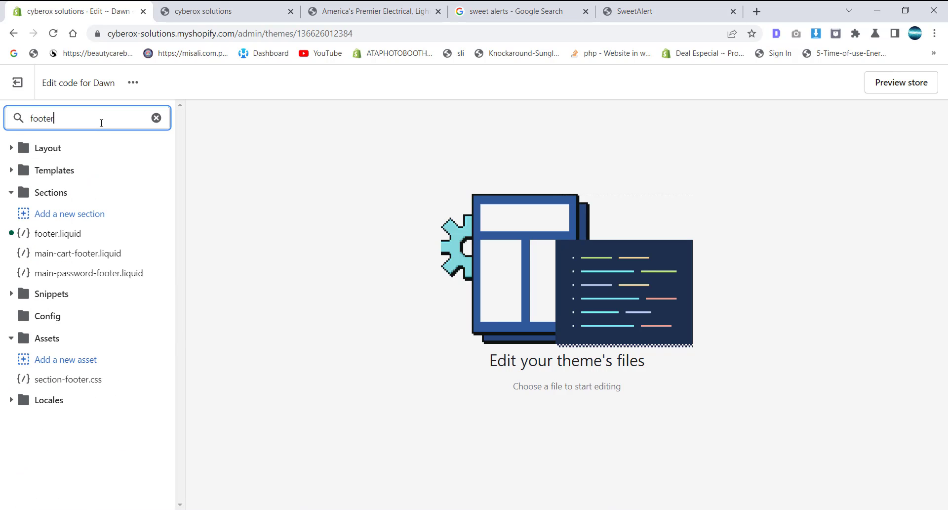
pyautogui.click(118, 233)
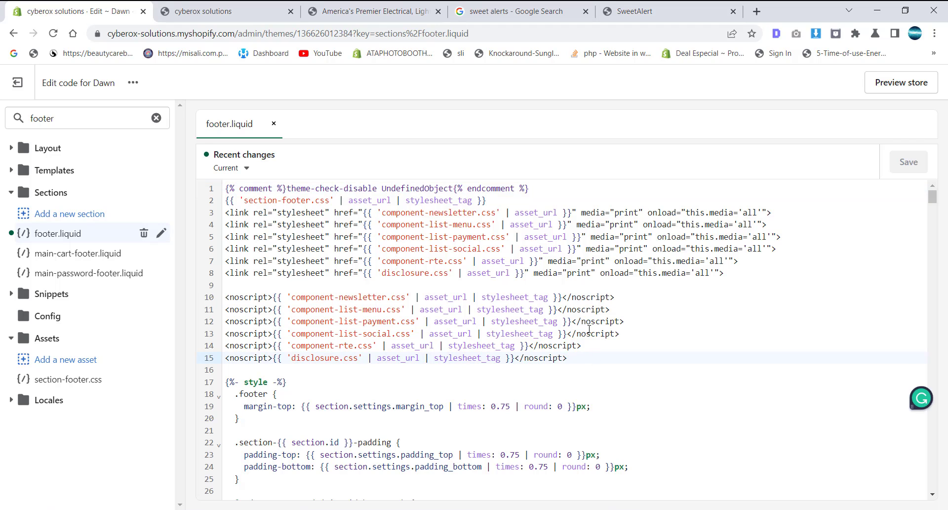
# Step: Paste the SweetAlert script tag on a new line 16 and save footer.liquid
pyautogui.press('Return')
pyautogui.write('<script src="https://unpkg.com/sweetalert/dist/sweetalert.min.js"></script>')
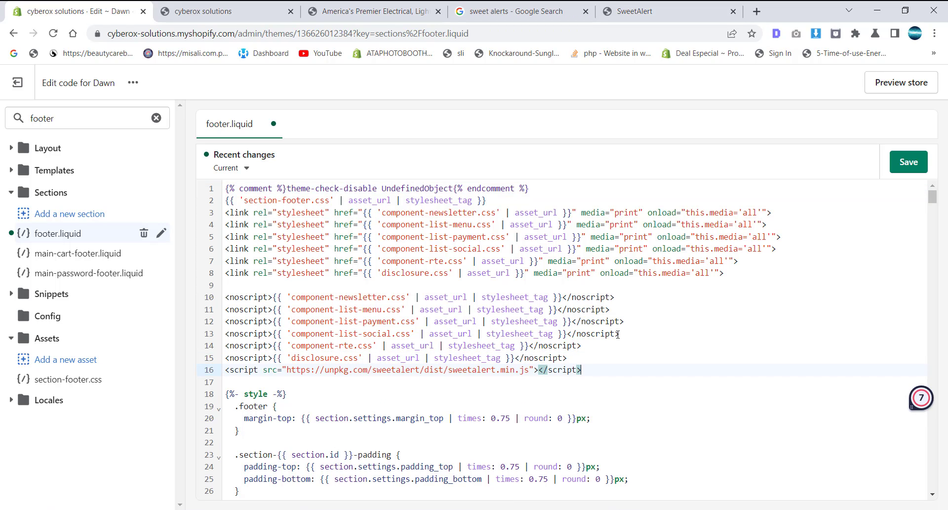
pyautogui.hotkey('ctrl', 's')
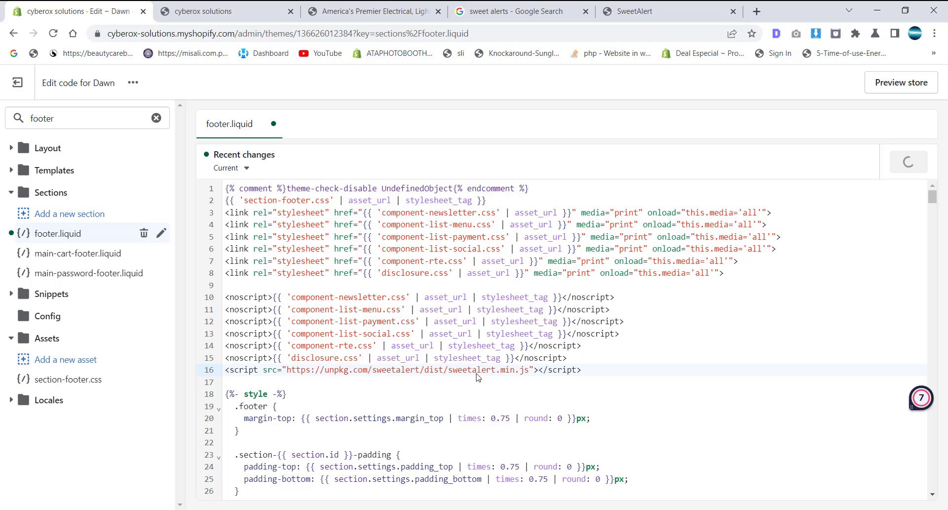
# Step: Preview and dismiss the Hello world and titled alert examples in the SweetAlert guide
pyautogui.click(657, 6)
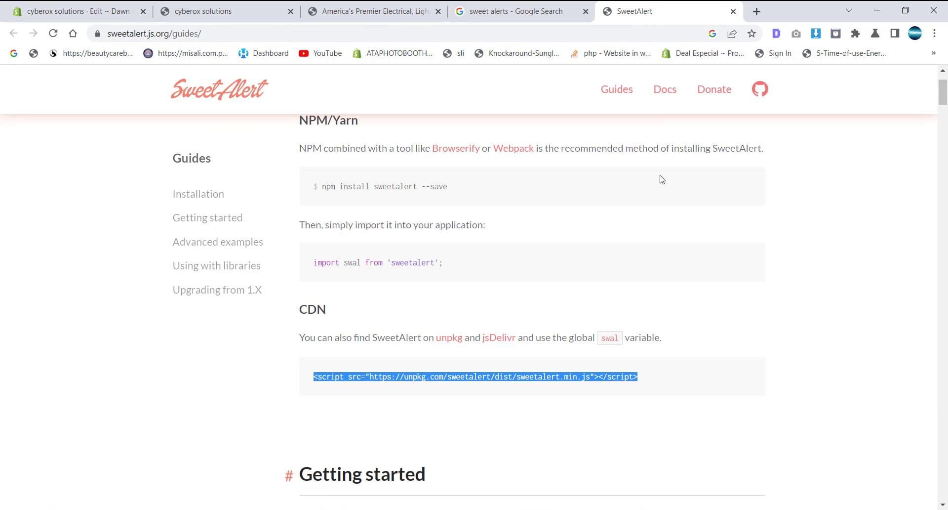
pyautogui.scroll(-3, 662, 179)
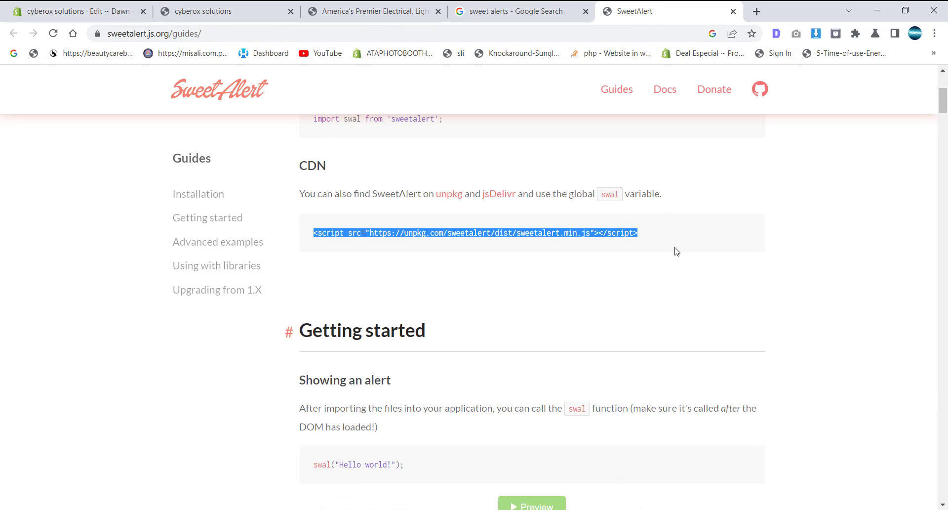
pyautogui.scroll(-3, 675, 252)
pyautogui.tripleClick(331, 328)
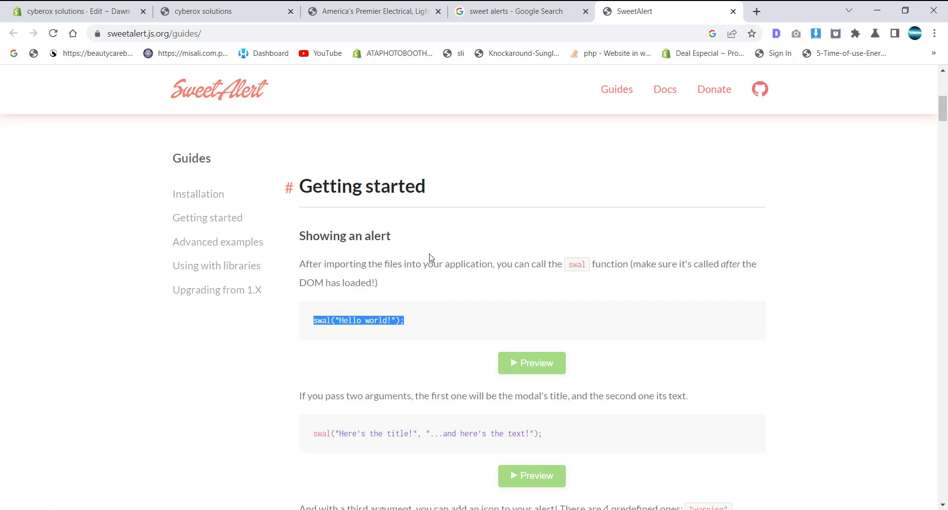
pyautogui.click(535, 370)
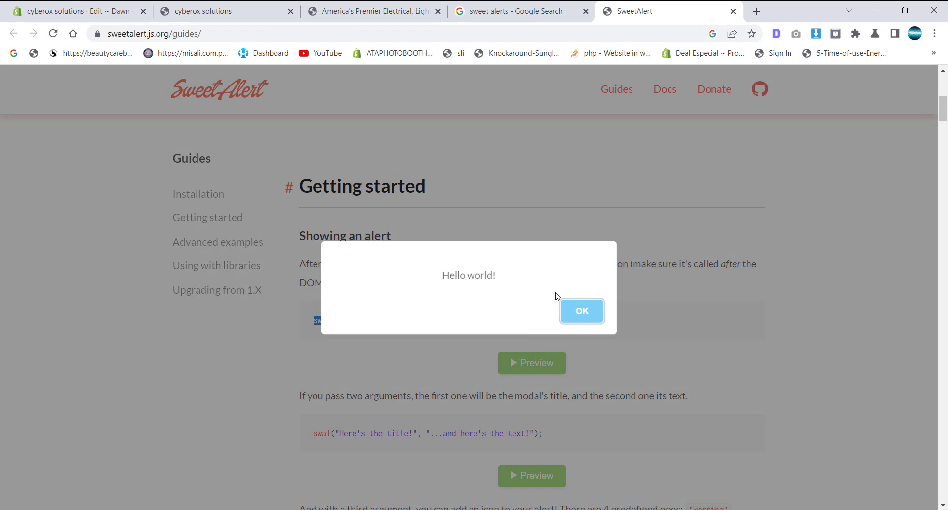
pyautogui.click(582, 310)
pyautogui.scroll(-3, 578, 316)
pyautogui.click(554, 314)
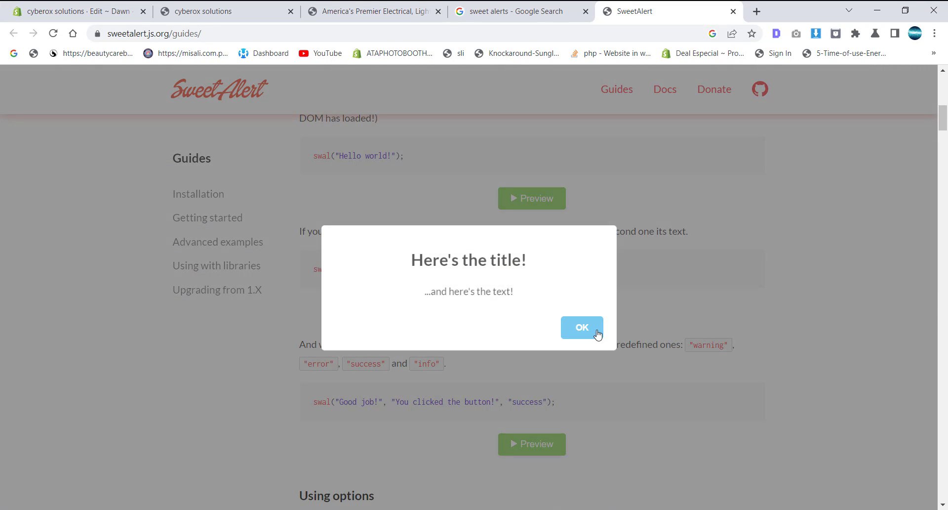
pyautogui.click(596, 331)
pyautogui.scroll(-3, 553, 307)
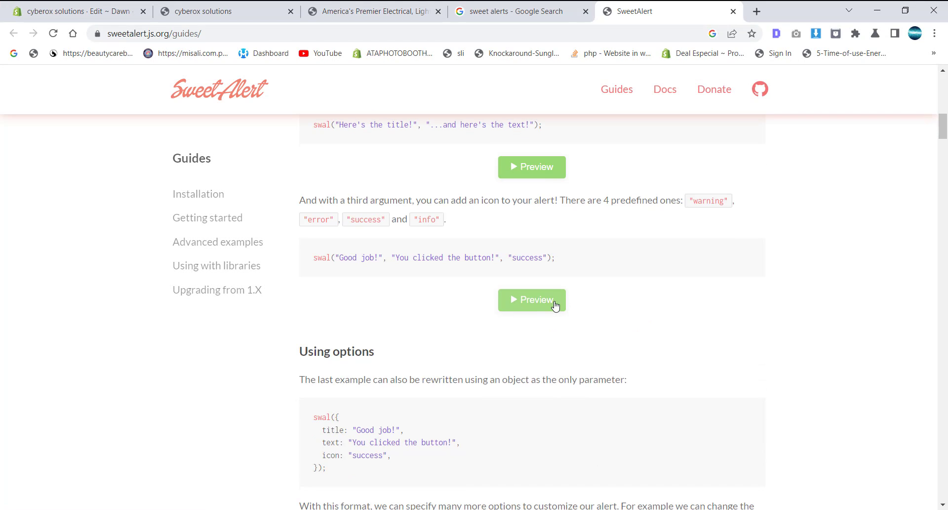
# Step: Preview the 'Good job!' success alert and inspect its title and message
pyautogui.click(517, 306)
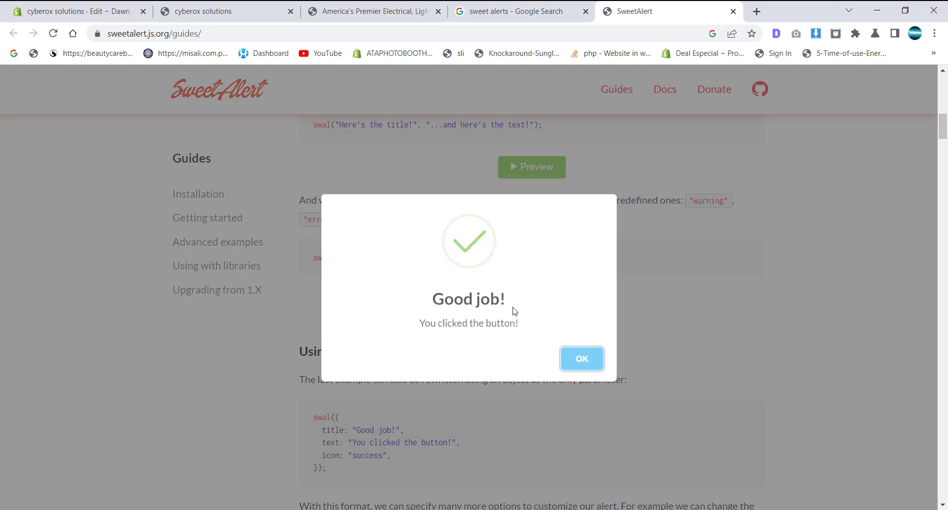
pyautogui.click(459, 301)
pyautogui.doubleClick(460, 294)
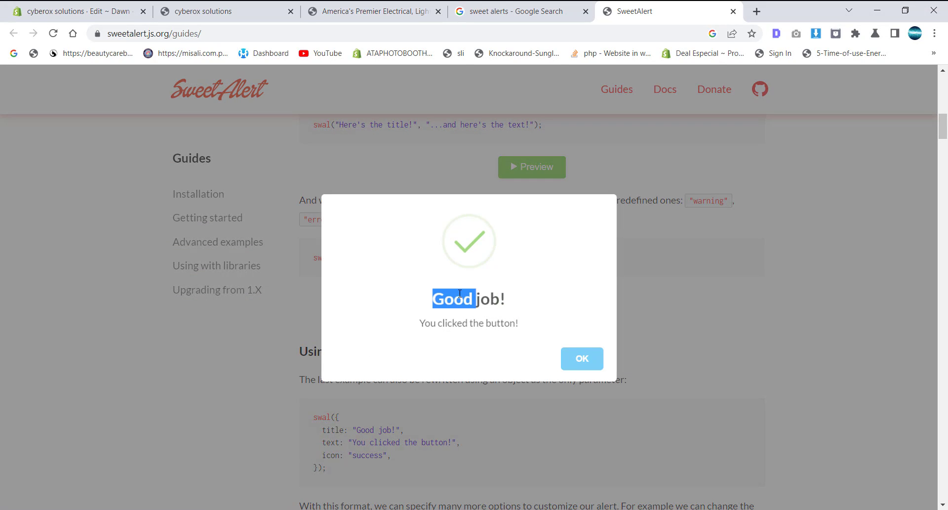
pyautogui.click(460, 294)
pyautogui.click(460, 334)
pyautogui.tripleClick(454, 323)
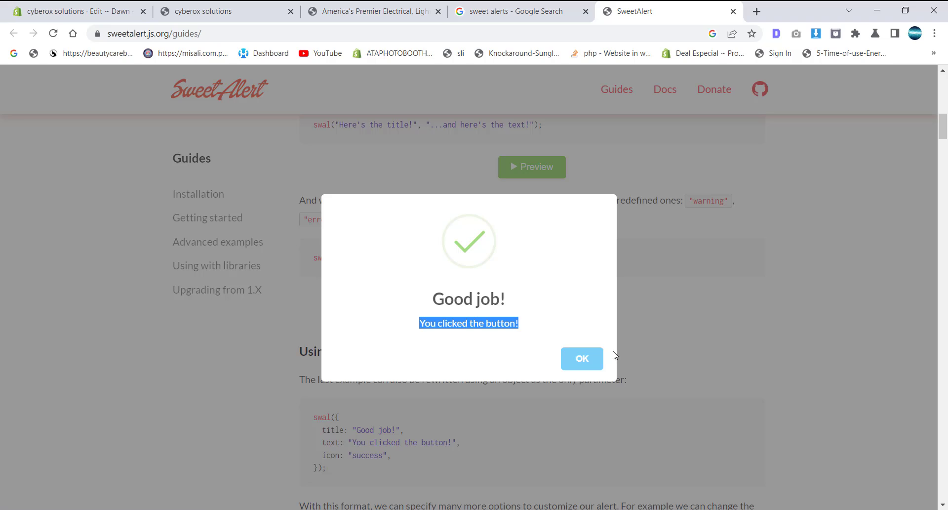
pyautogui.click(593, 359)
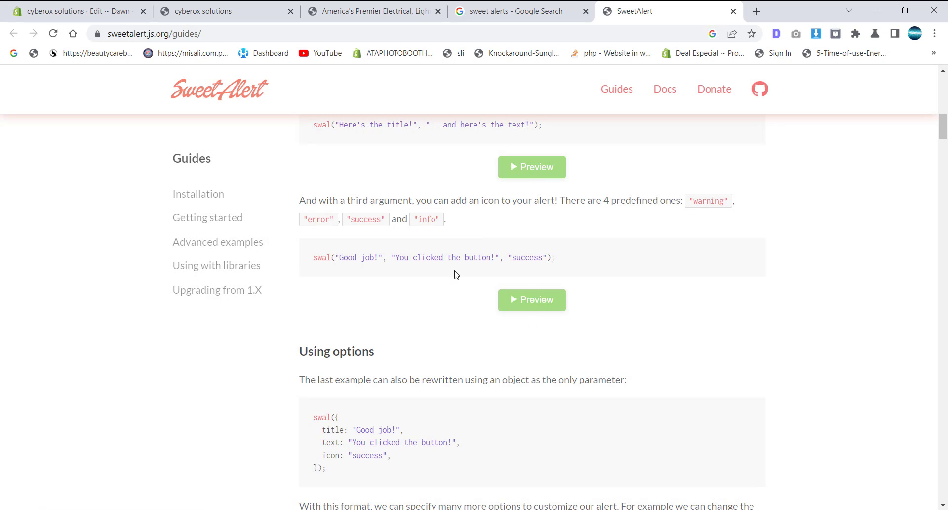
# Step: Compare the one-line swal success call with the object-style swal code example
pyautogui.tripleClick(363, 254)
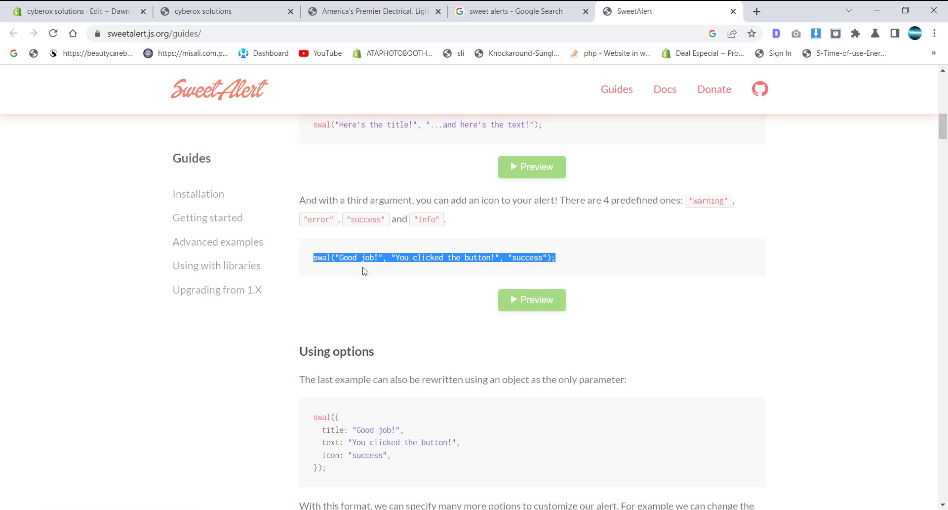
pyautogui.scroll(-2, 364, 271)
pyautogui.moveTo(361, 387); pyautogui.dragTo(310, 335)
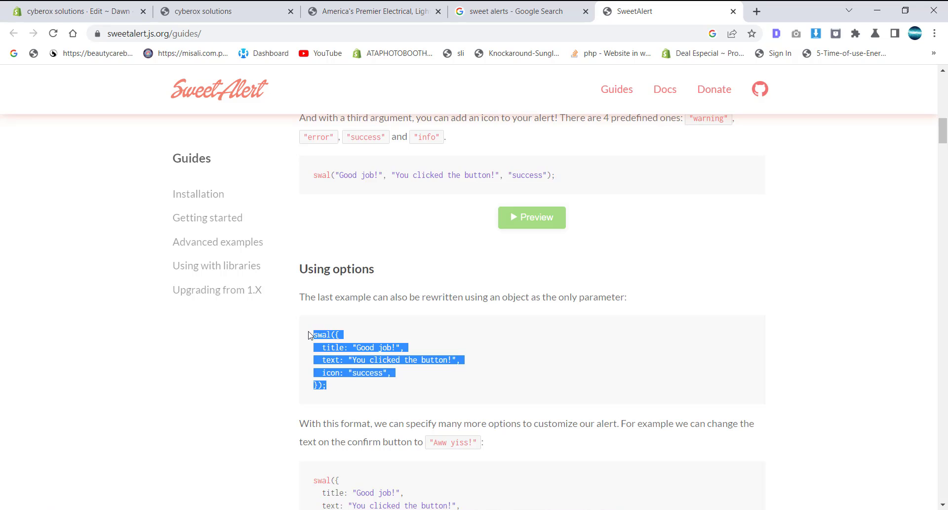
pyautogui.moveTo(327, 385); pyautogui.dragTo(319, 334)
pyautogui.scroll(2, 455, 352)
pyautogui.tripleClick(438, 299)
pyautogui.click(384, 299)
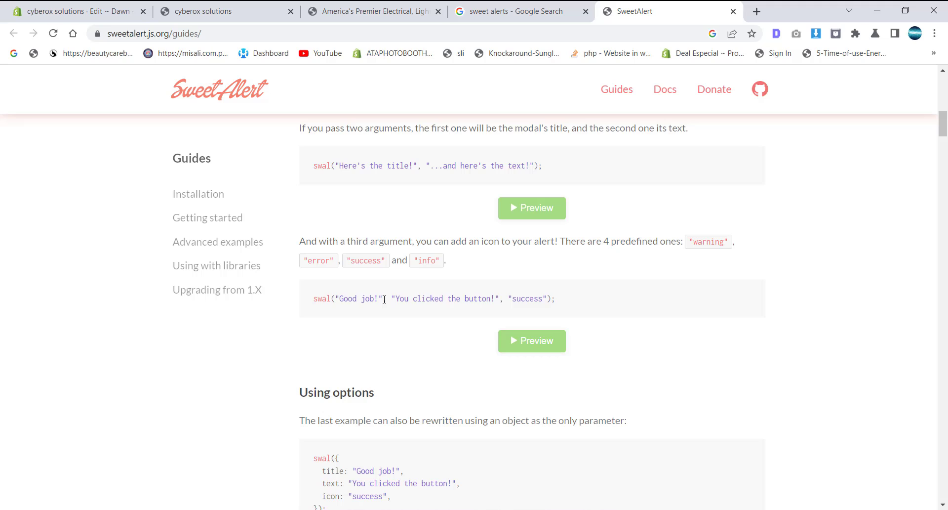
pyautogui.doubleClick(393, 298)
# Step: Copy the object-style swal({title, text, icon}) success code block
pyautogui.scroll(-3, 527, 298)
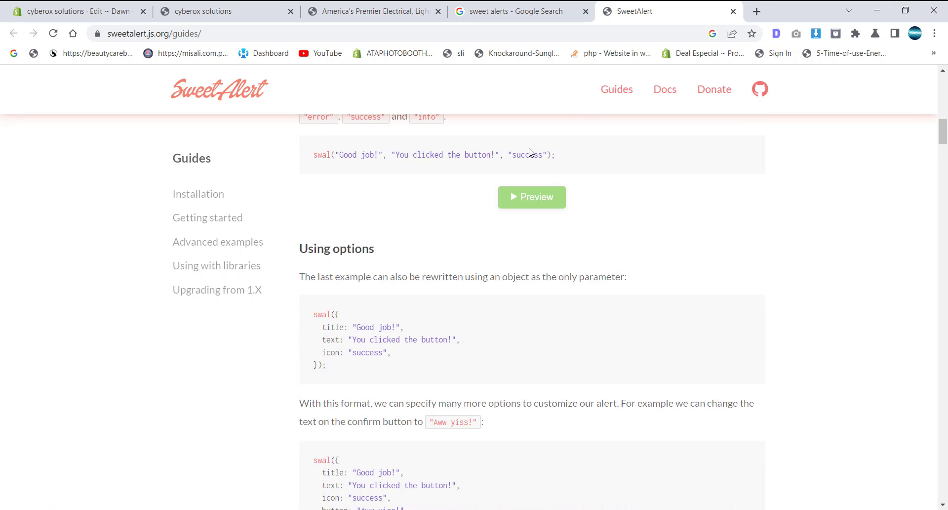
pyautogui.tripleClick(530, 153)
pyautogui.moveTo(347, 366); pyautogui.dragTo(314, 314)
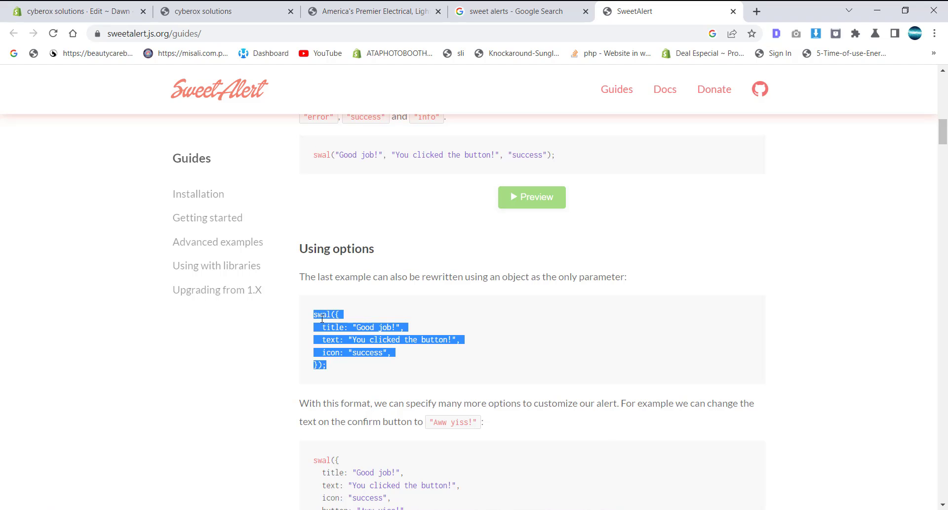
pyautogui.rightClick(322, 319)
pyautogui.click(341, 327)
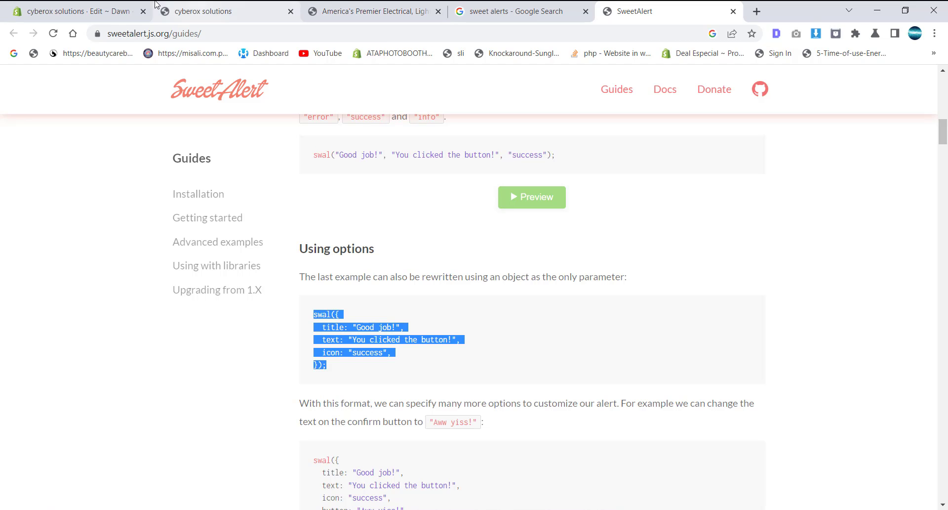
pyautogui.click(69, 11)
# Step: Search footer.liquid for the newsletter form and reach the form.posted_successfully block on line 141
pyautogui.scroll(-3, 614, 328)
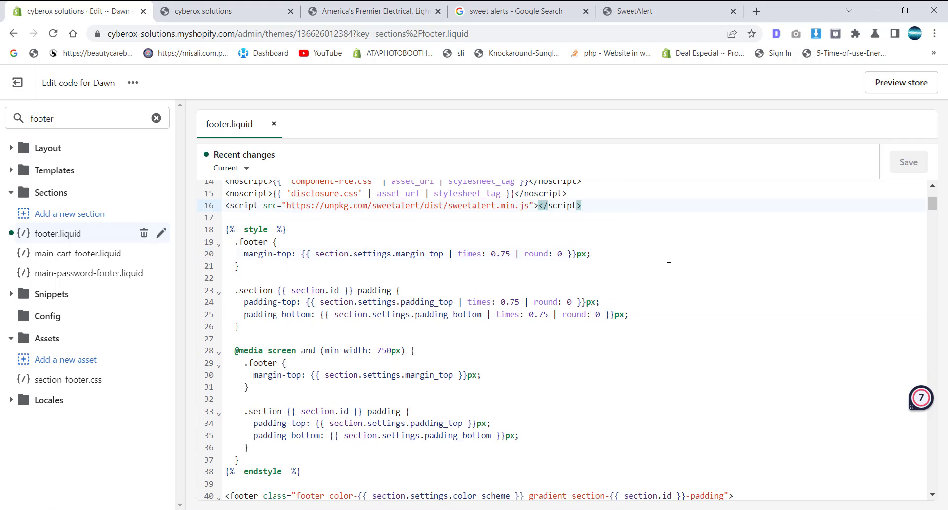
pyautogui.click(669, 259)
pyautogui.hotkey('ctrl', 'f')
pyautogui.write('newsle')
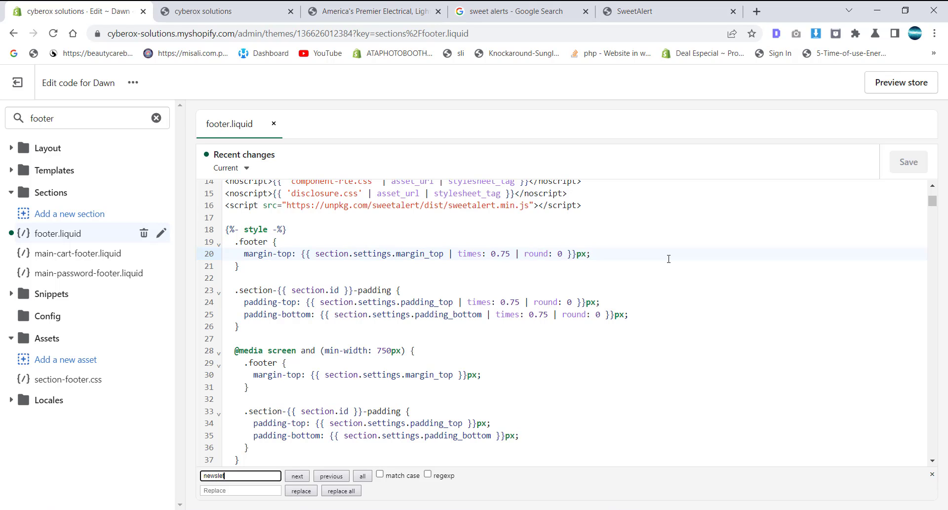
pyautogui.write('ter')
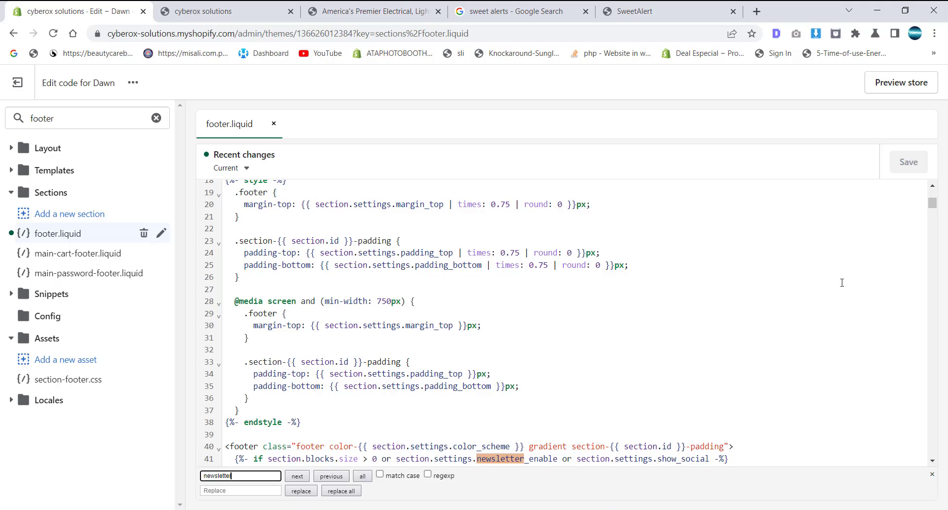
pyautogui.scroll(-4, 842, 282)
pyautogui.scroll(-1, 692, 257)
pyautogui.scroll(-3, 531, 223)
pyautogui.scroll(-3, 558, 242)
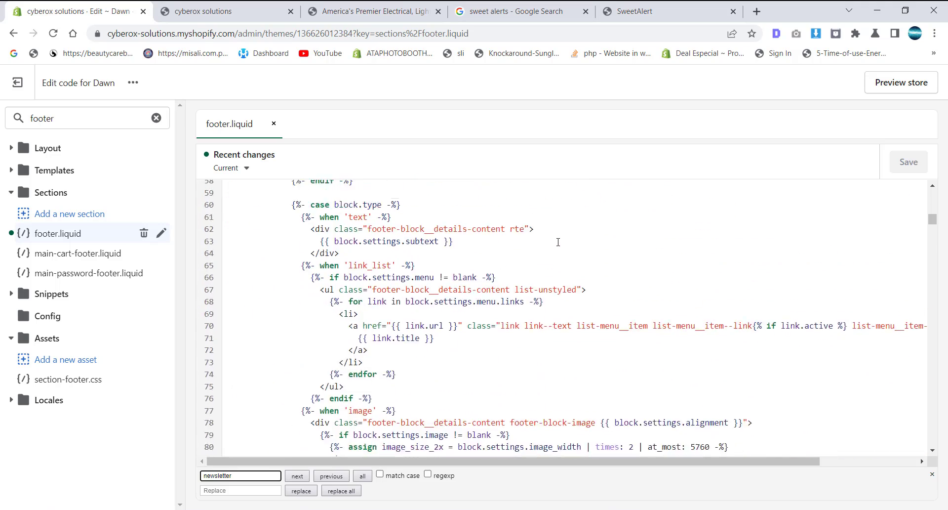
pyautogui.scroll(-5, 558, 242)
pyautogui.scroll(-2, 347, 281)
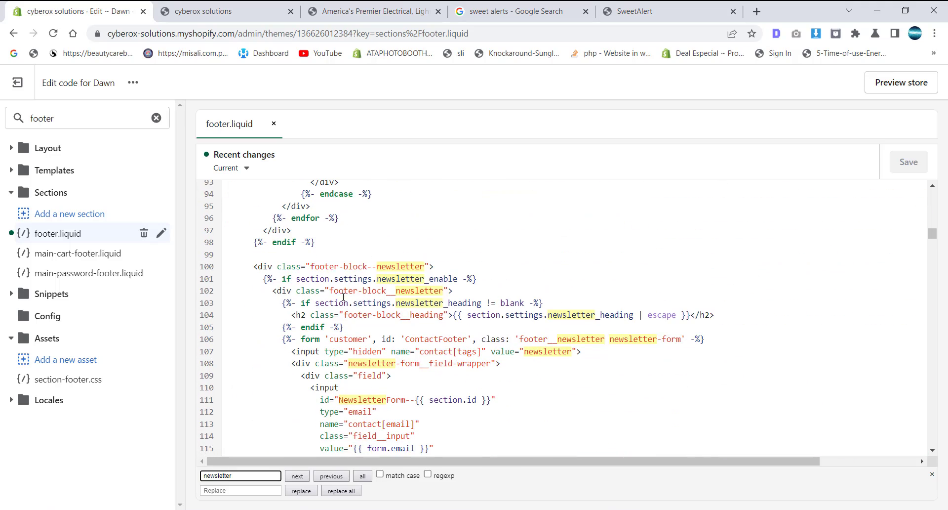
pyautogui.scroll(-1, 335, 296)
pyautogui.scroll(-3, 385, 291)
pyautogui.scroll(-1, 445, 287)
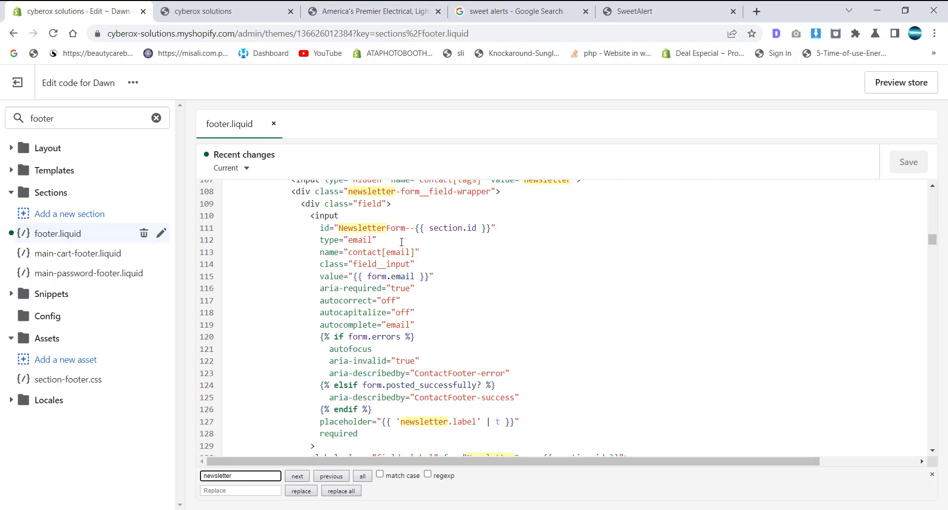
pyautogui.scroll(-5, 564, 276)
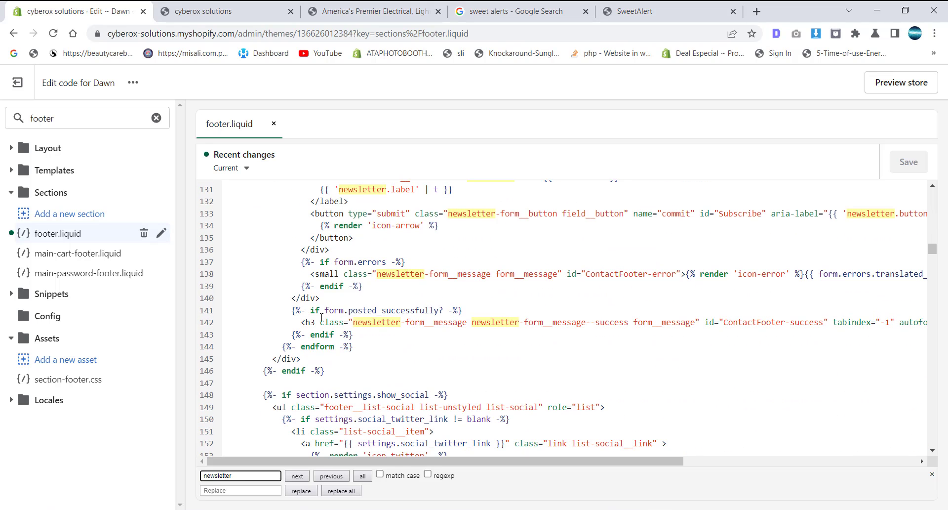
pyautogui.doubleClick(316, 310)
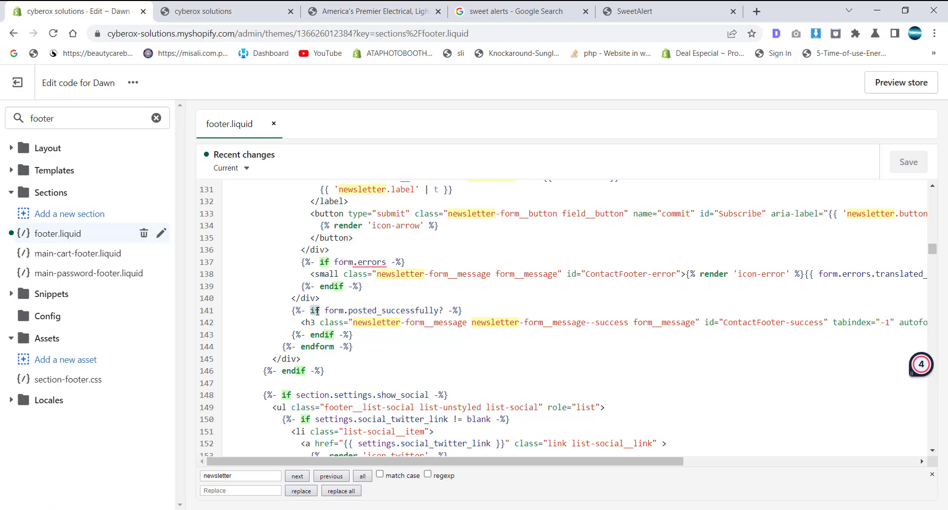
# Step: Add a <script> block below the success message and paste the swal code into it
pyautogui.moveTo(326, 310); pyautogui.dragTo(389, 310)
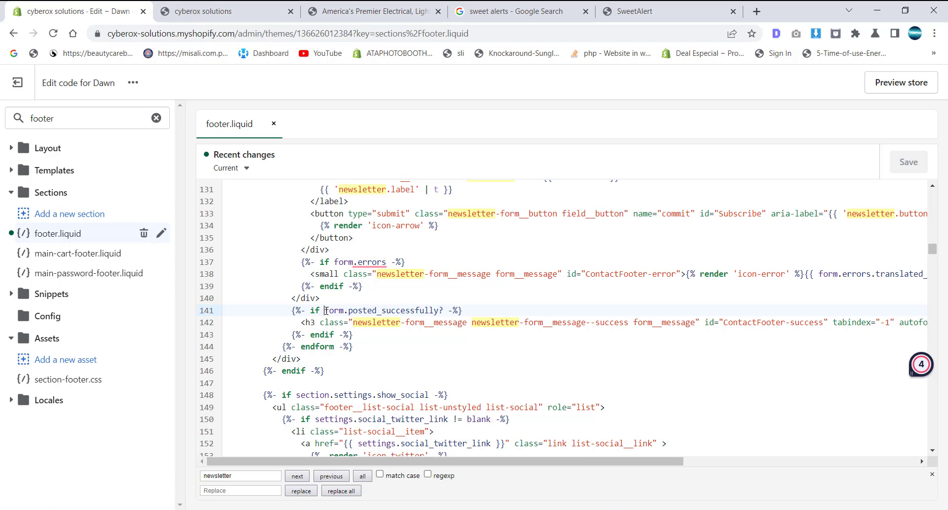
pyautogui.click(481, 323)
pyautogui.press('End')
pyautogui.press('Return')
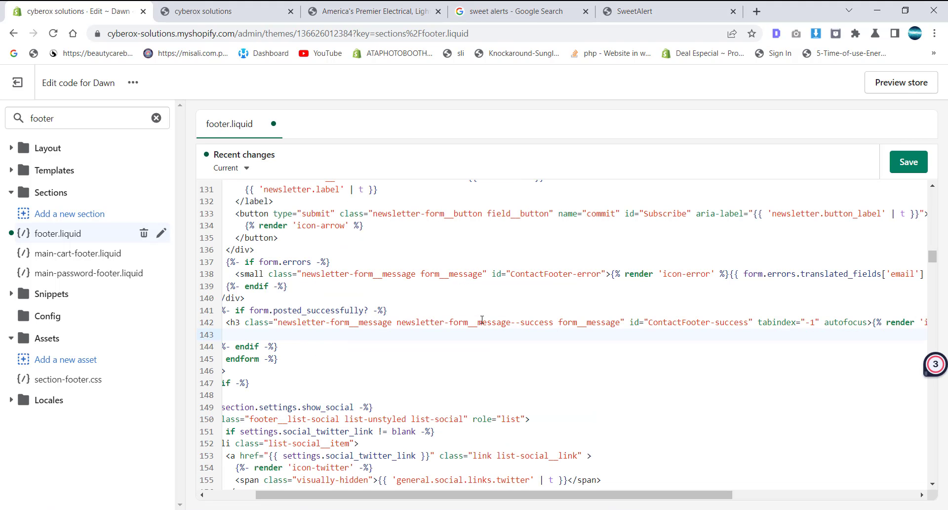
pyautogui.write('<script')
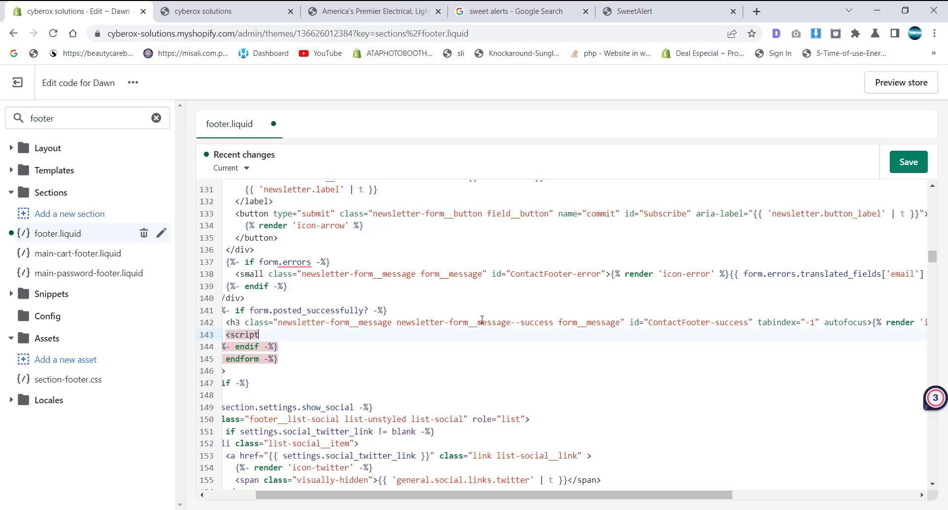
pyautogui.write('>')
pyautogui.press('Return')
pyautogui.write('</scrip')
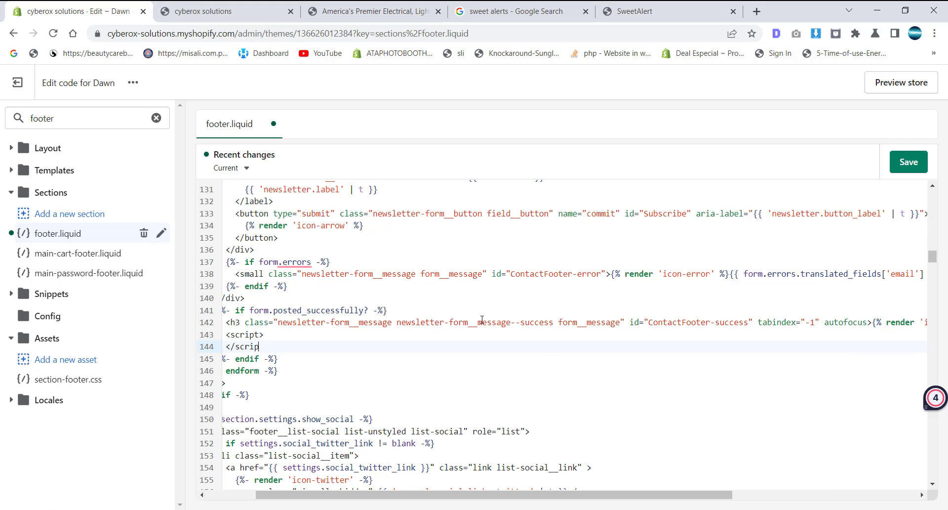
pyautogui.write('t>')
pyautogui.press('Home')
pyautogui.press('Return')
pyautogui.hotkey('ctrl', 'v')
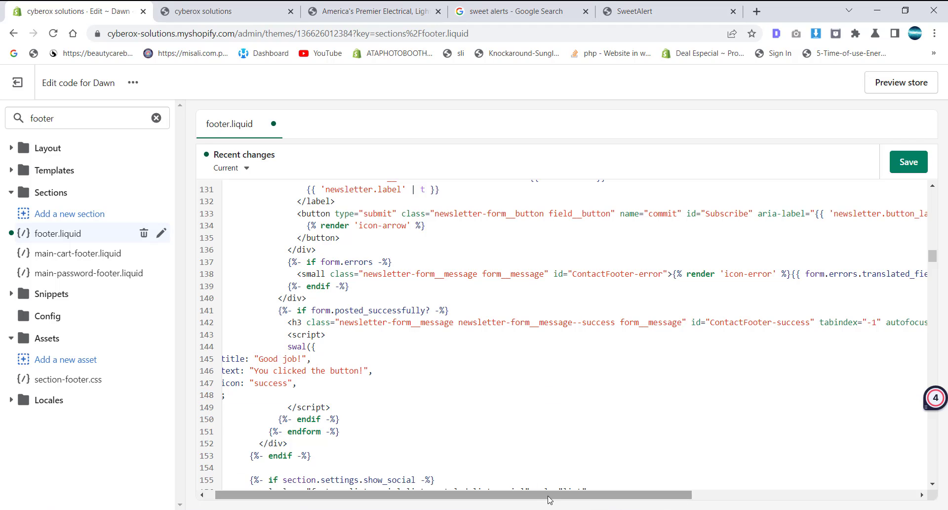
pyautogui.write('})')
# Step: Indent the swal block to match the surrounding code
pyautogui.moveTo(247, 399); pyautogui.dragTo(206, 350)
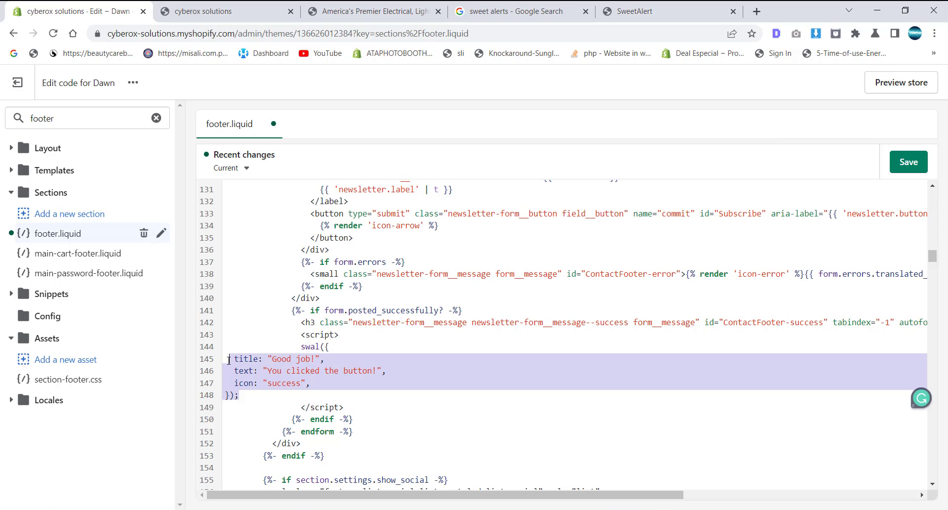
pyautogui.press('Tab')
pyautogui.press('Tab')
pyautogui.press('Tab')
pyautogui.press('Tab')
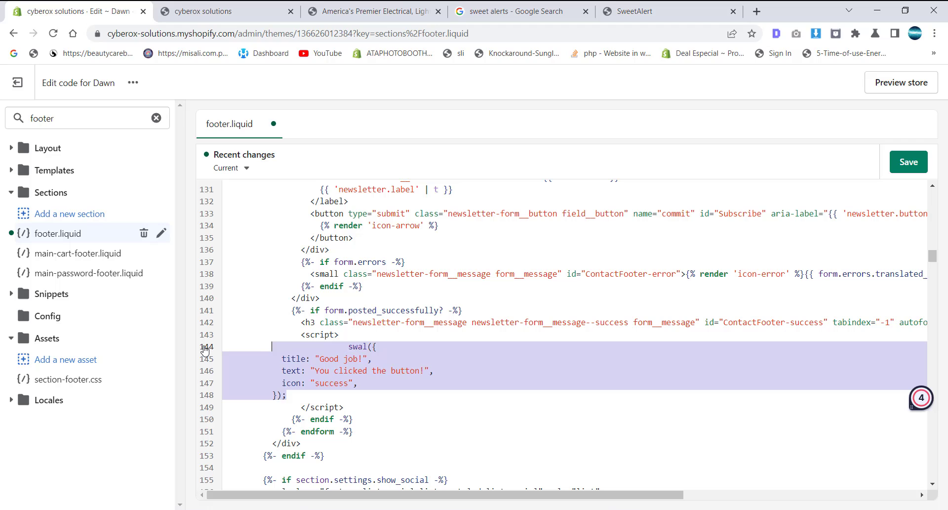
pyautogui.press('Tab')
pyautogui.press('Tab')
pyautogui.press('Tab')
pyautogui.press('Tab')
pyautogui.press('Tab')
pyautogui.click(376, 355)
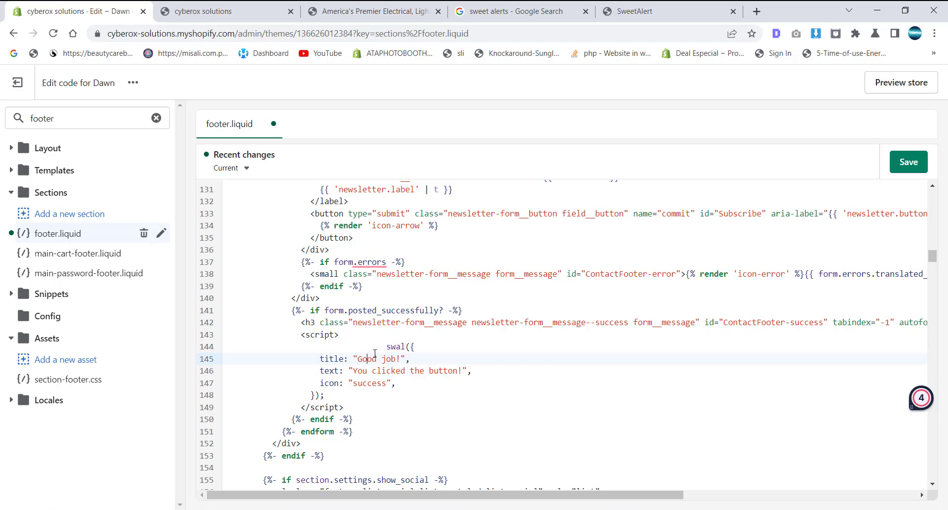
pyautogui.moveTo(387, 347); pyautogui.dragTo(306, 349)
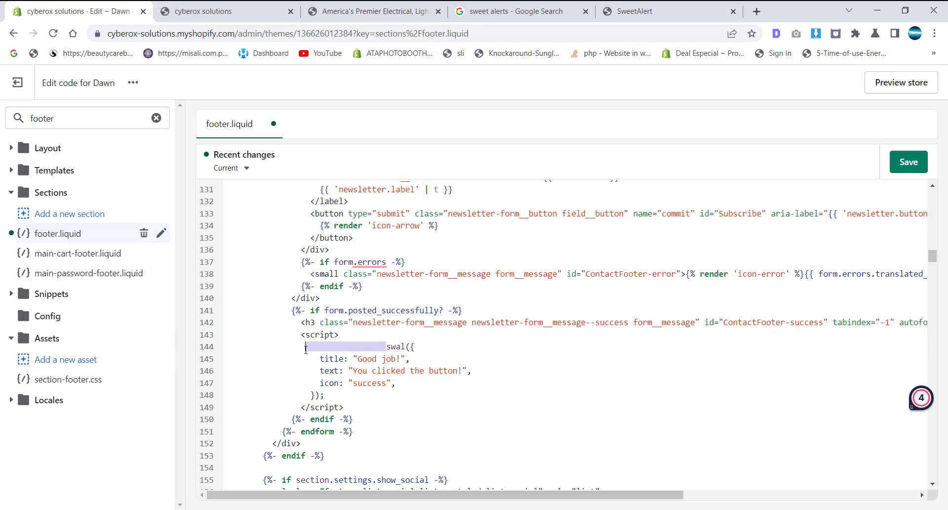
pyautogui.press('BackSpace')
# Step: Change the popup title from 'Good job!' to 'Success!' from the Optimum popup
pyautogui.click(374, 11)
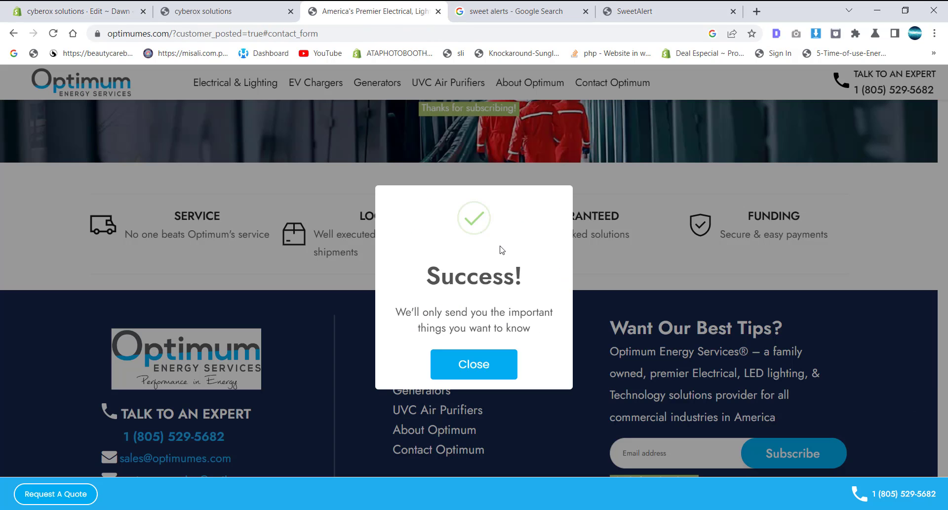
pyautogui.doubleClick(495, 274)
pyautogui.click(80, 11)
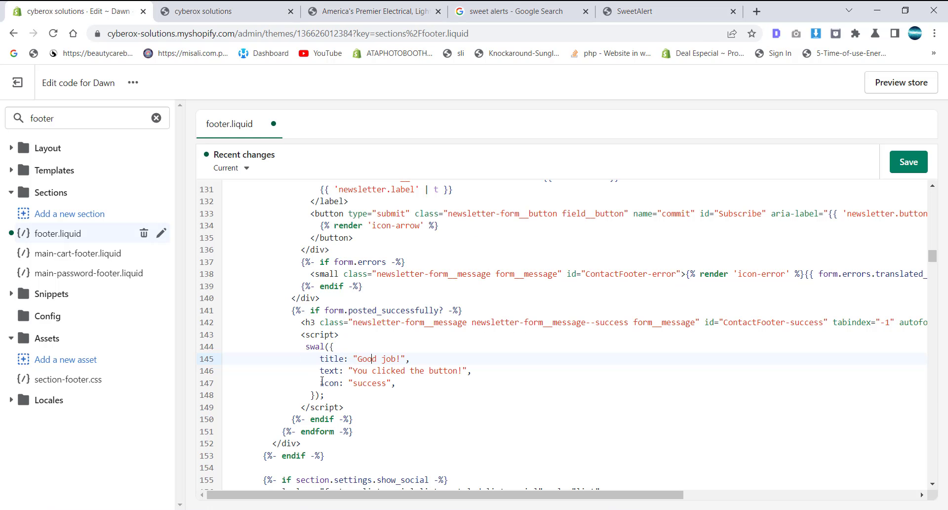
pyautogui.moveTo(372, 360); pyautogui.dragTo(386, 360)
pyautogui.hotkey('ctrl', 'v')
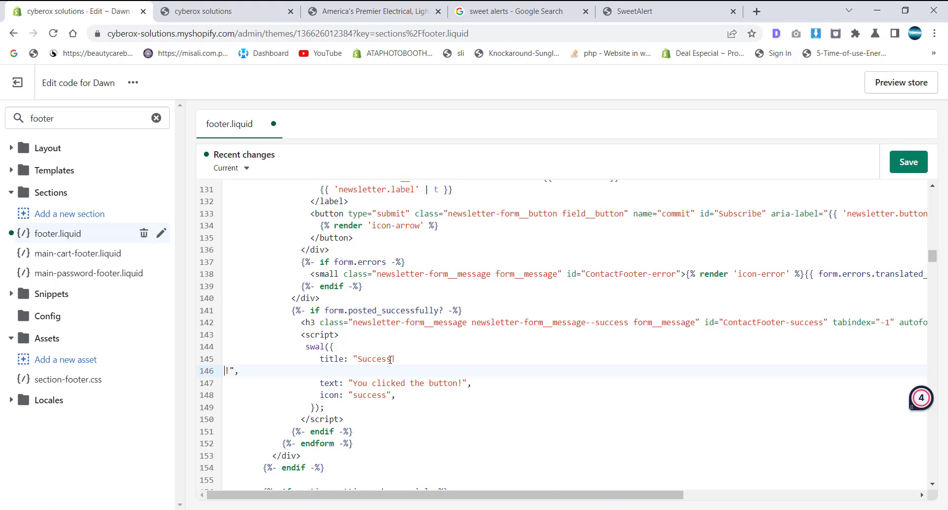
pyautogui.press('BackSpace')
pyautogui.press('BackSpace')
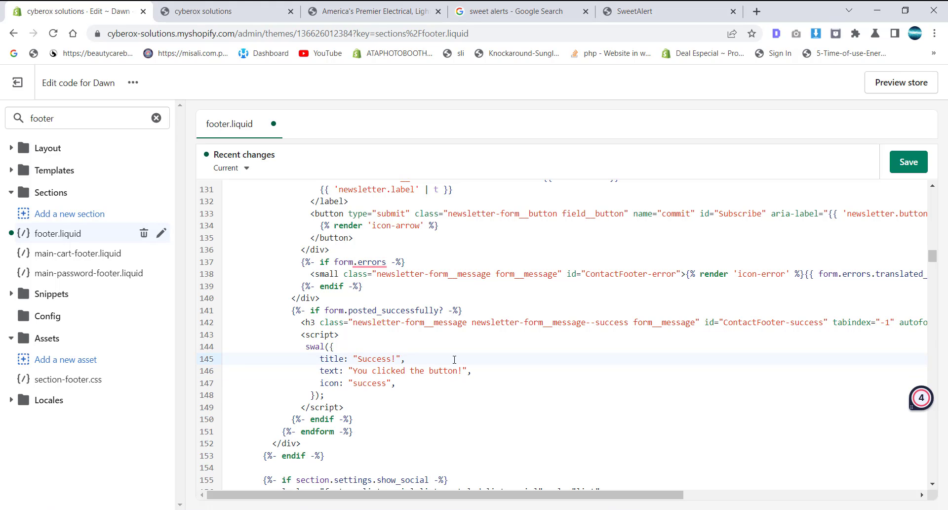
# Step: Replace the popup text with "We'll only send you the important things you want to know"
pyautogui.click(239, 5)
pyautogui.click(321, 5)
pyautogui.doubleClick(473, 275)
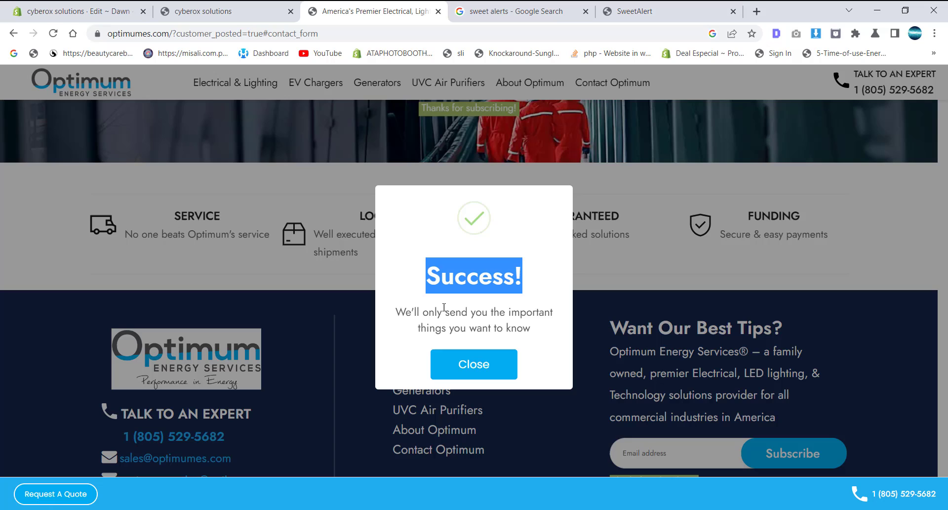
pyautogui.tripleClick(443, 307)
pyautogui.hotkey('ctrl', 'c')
pyautogui.click(113, 5)
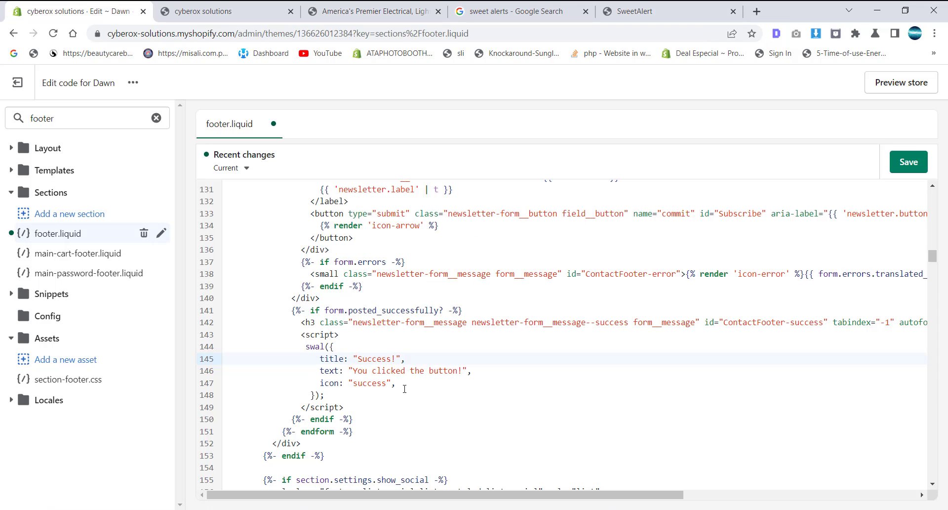
pyautogui.moveTo(353, 370); pyautogui.dragTo(460, 370)
pyautogui.hotkey('ctrl', 'v')
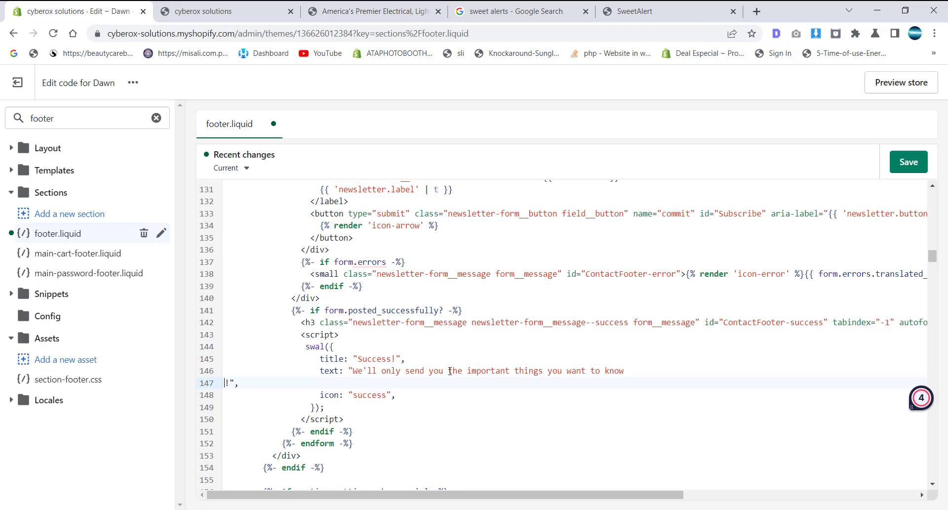
pyautogui.press('BackSpace')
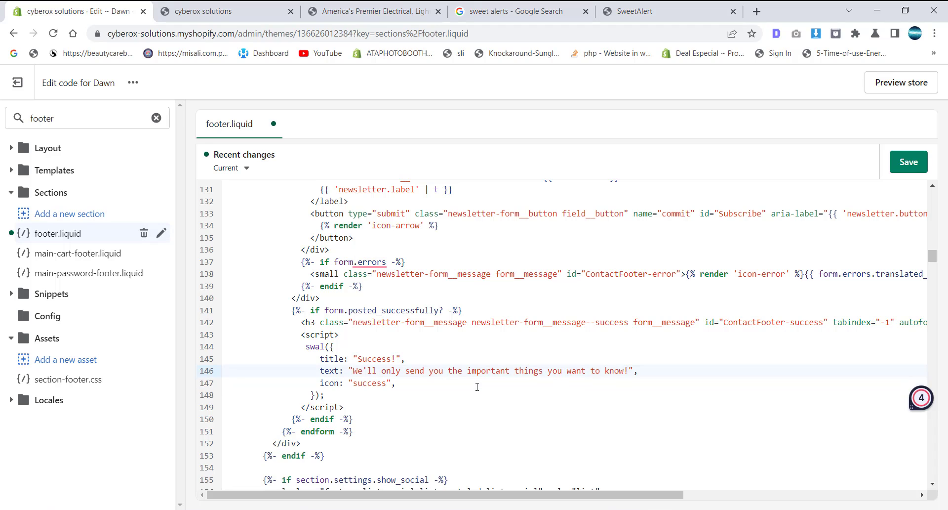
pyautogui.press('Delete')
# Step: Save footer.liquid and reload the storefront without the customer_posted flag in the address
pyautogui.click(911, 165)
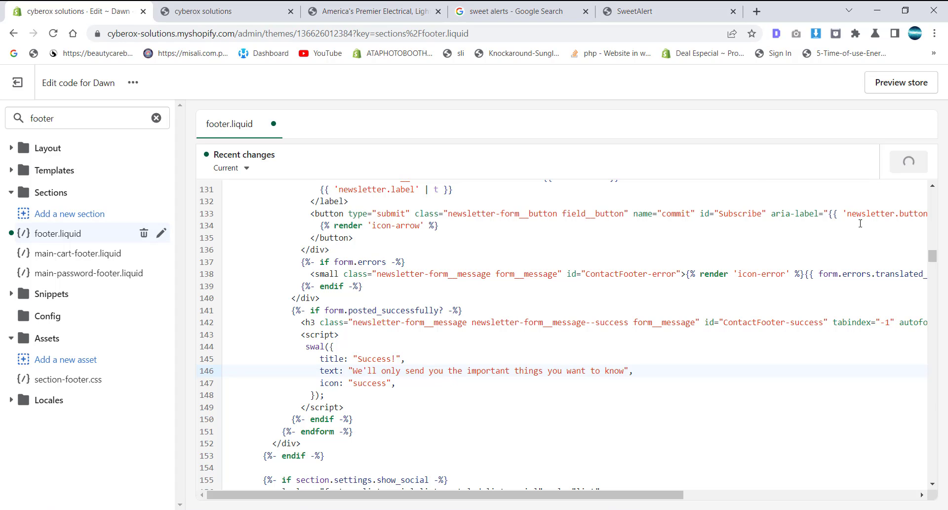
pyautogui.click(296, 7)
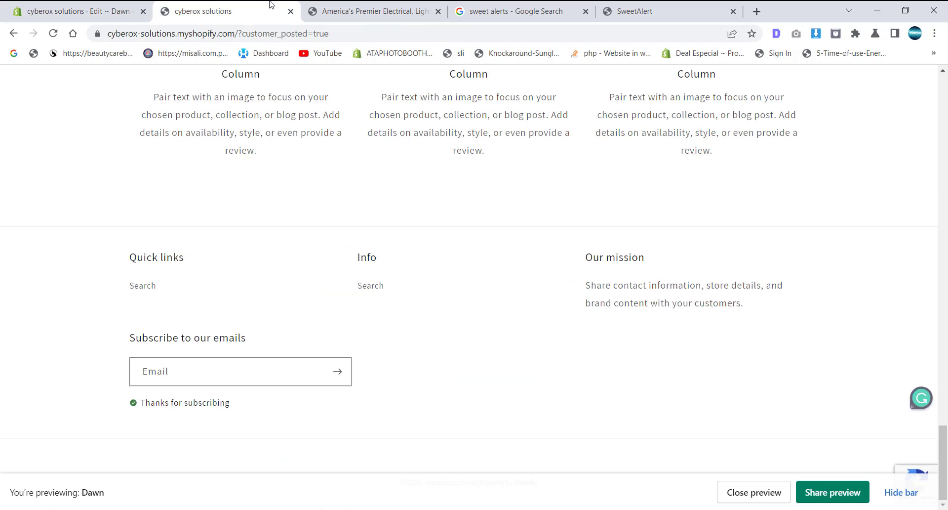
pyautogui.moveTo(239, 35); pyautogui.dragTo(437, 60)
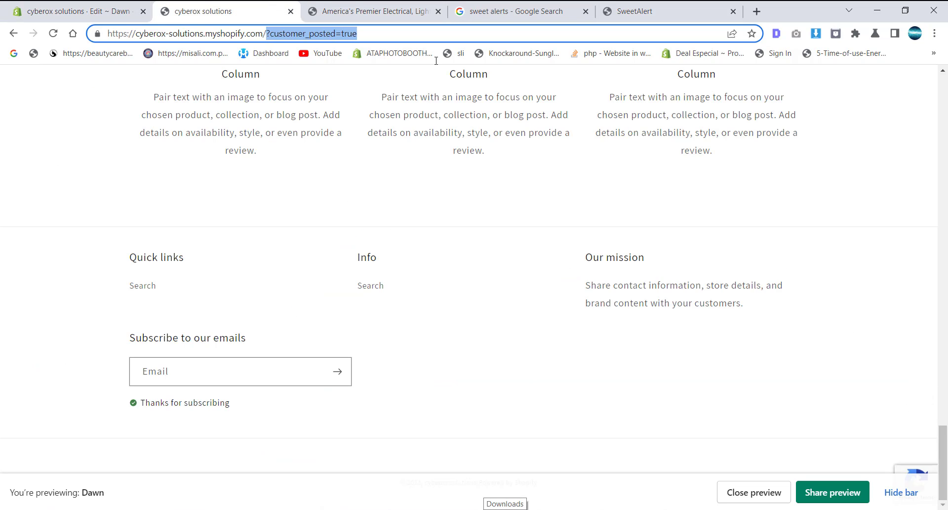
pyautogui.press('Delete')
pyautogui.press('Return')
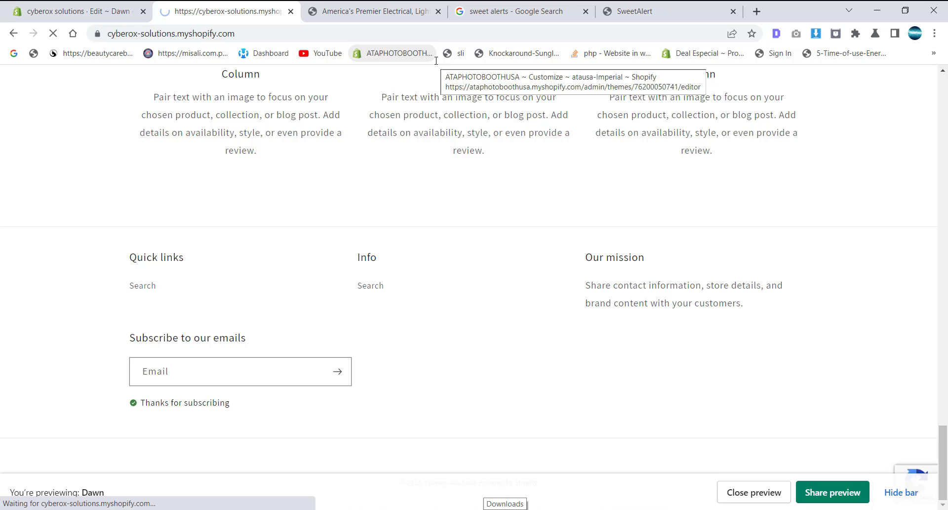
pyautogui.scroll(-8, 499, 184)
pyautogui.scroll(-10, 474, 296)
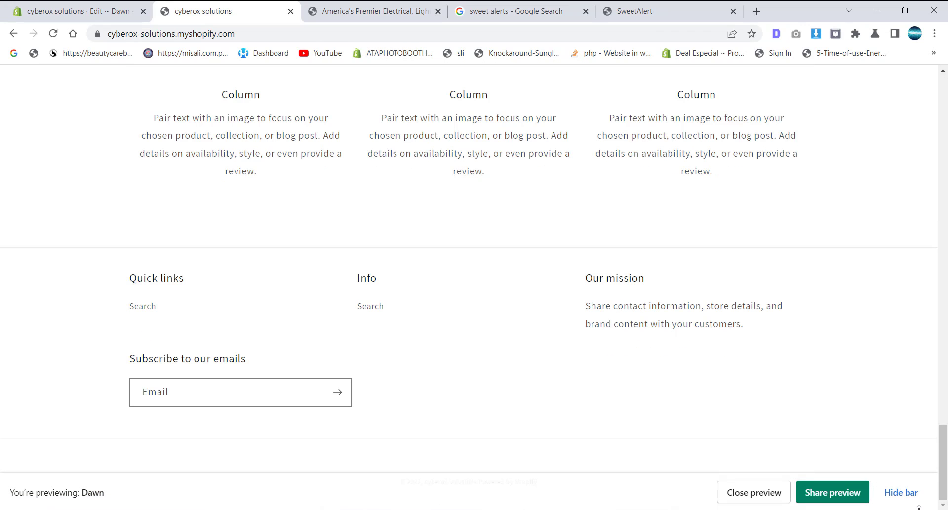
pyautogui.click(901, 492)
pyautogui.click(252, 383)
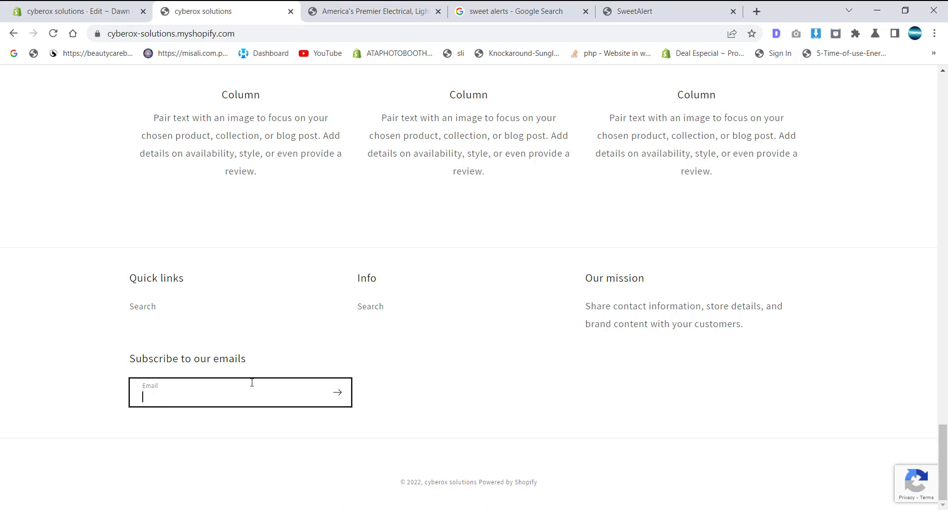
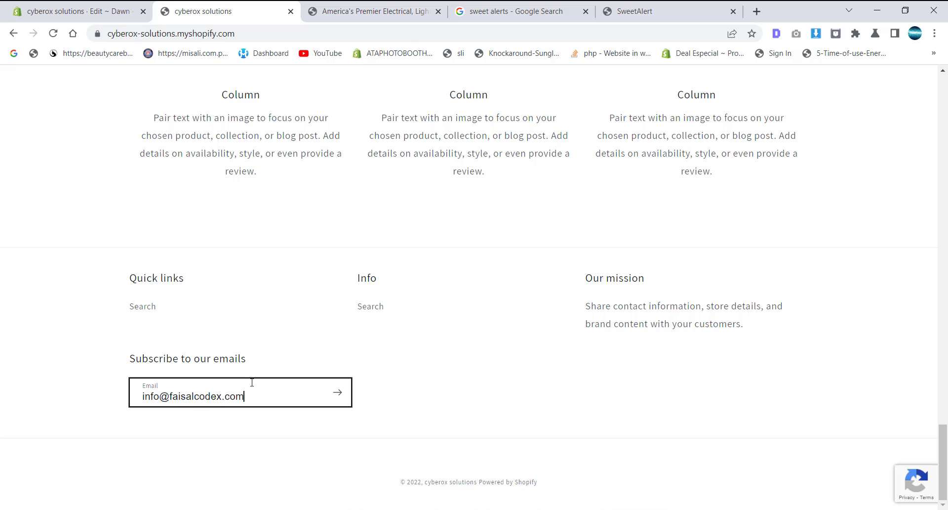
pyautogui.click(339, 393)
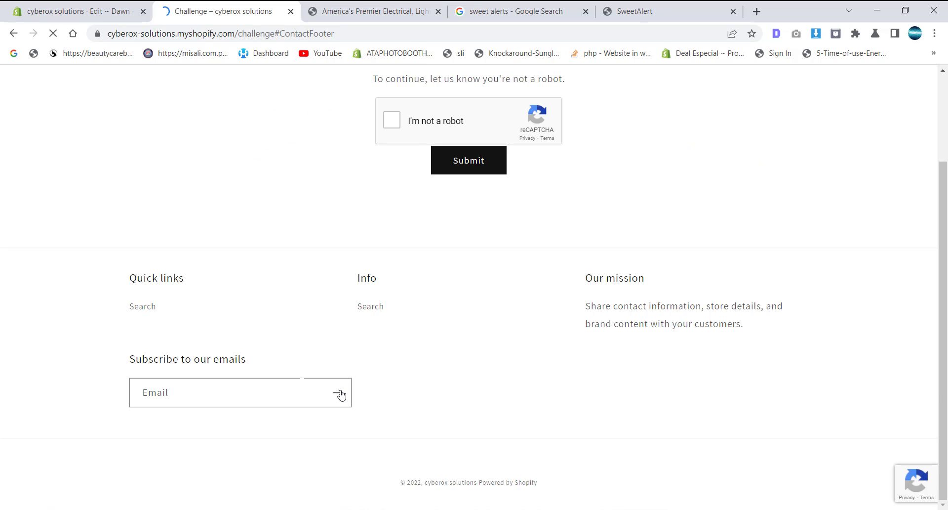
# Step: Pass the reCAPTCHA by marking the four traffic-light tiles, then submit the newsletter signup
pyautogui.scroll(3, 473, 196)
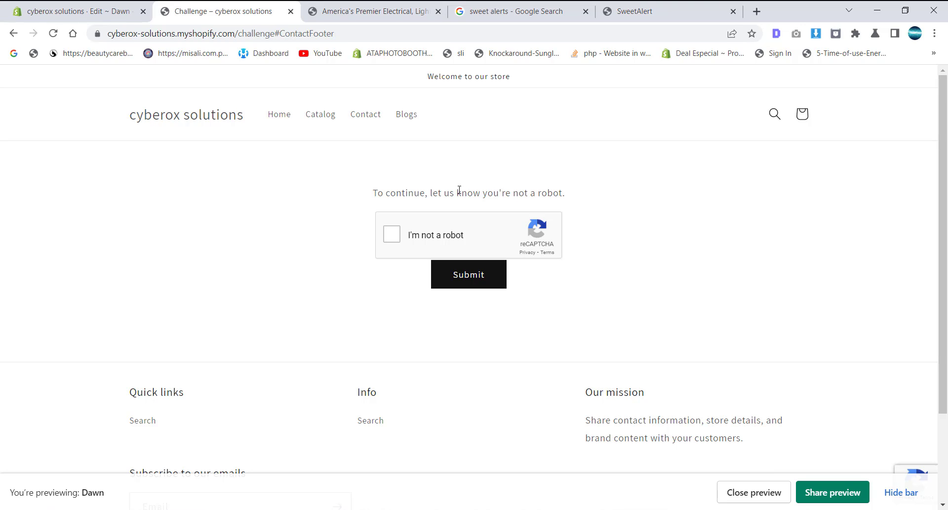
pyautogui.click(429, 236)
pyautogui.click(604, 236)
pyautogui.click(615, 183)
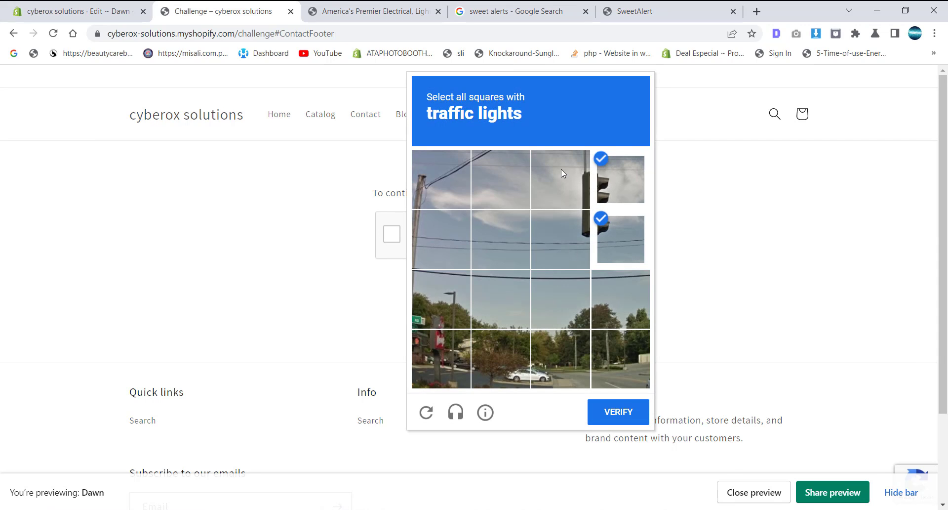
pyautogui.click(561, 170)
pyautogui.click(557, 224)
pyautogui.click(635, 412)
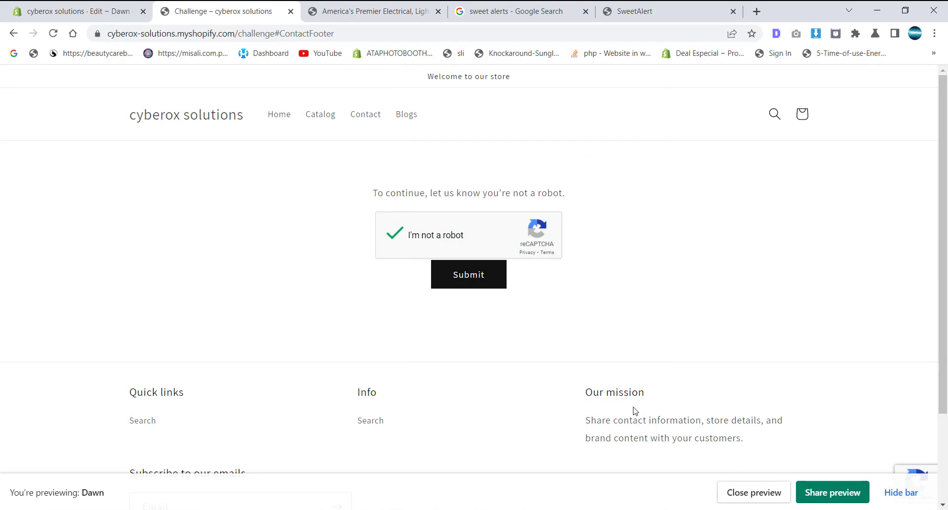
pyautogui.click(456, 281)
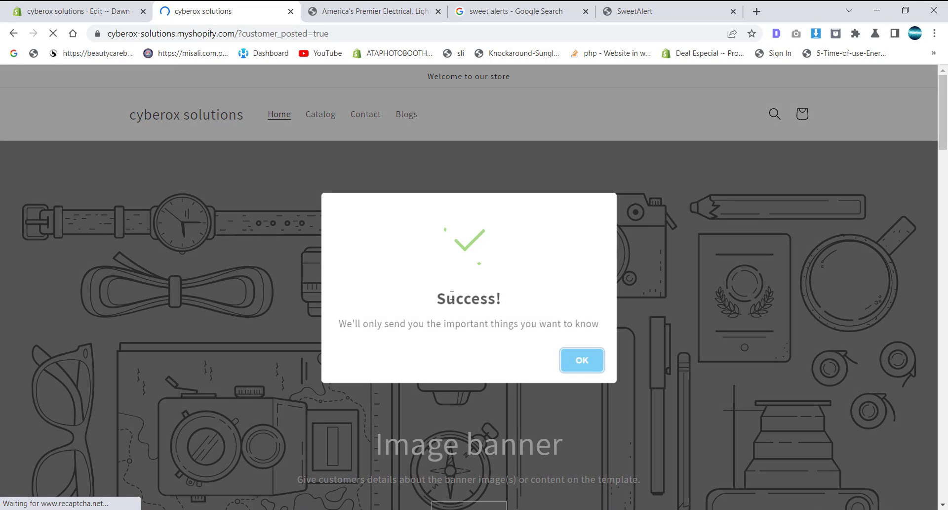
# Step: Check the Success popup's message, hide the theme preview bar, and close the popup with OK
pyautogui.doubleClick(526, 305)
pyautogui.tripleClick(525, 316)
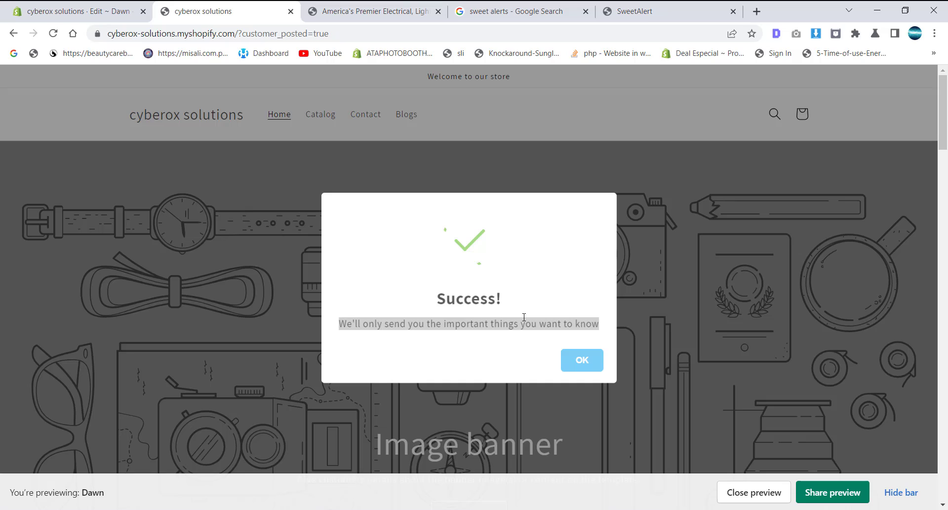
pyautogui.click(517, 354)
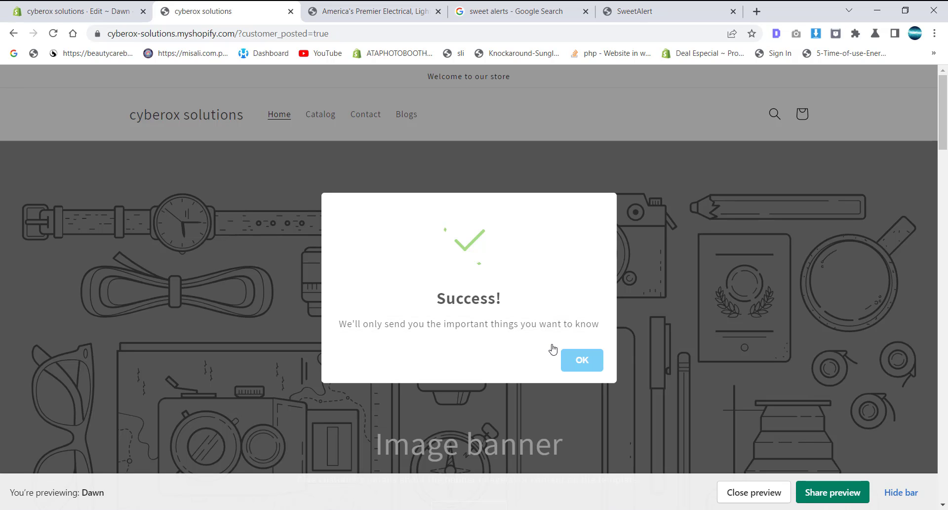
pyautogui.click(915, 489)
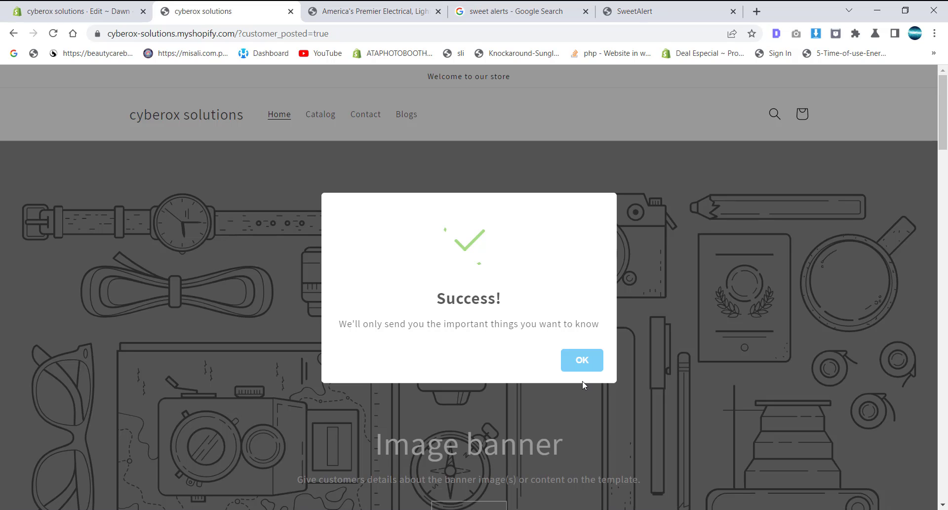
pyautogui.click(580, 363)
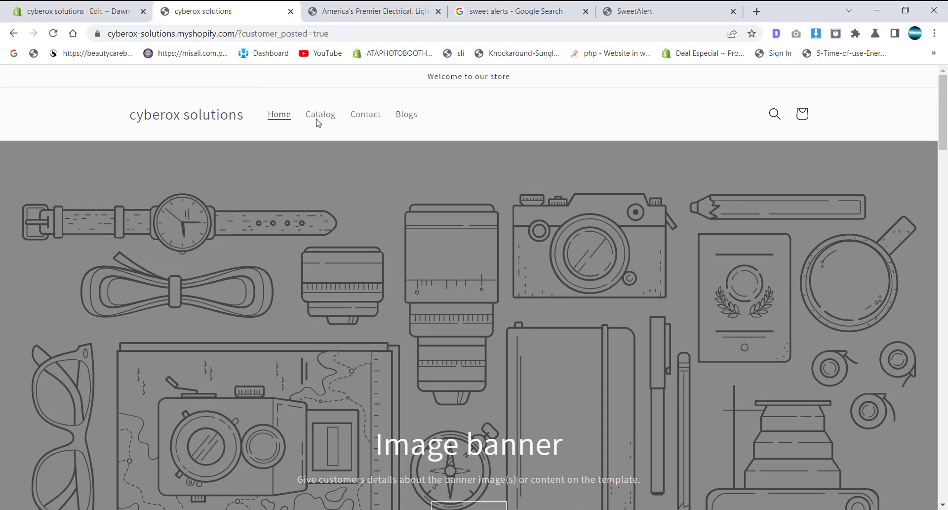
# Step: Back in the theme code editor, clear the file search and open templates/page.contact.json
pyautogui.click(99, 11)
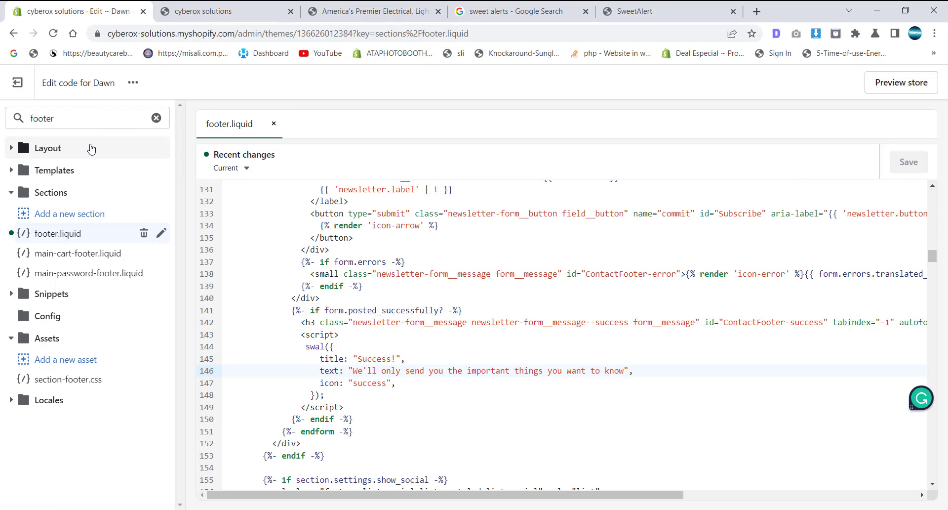
pyautogui.click(157, 118)
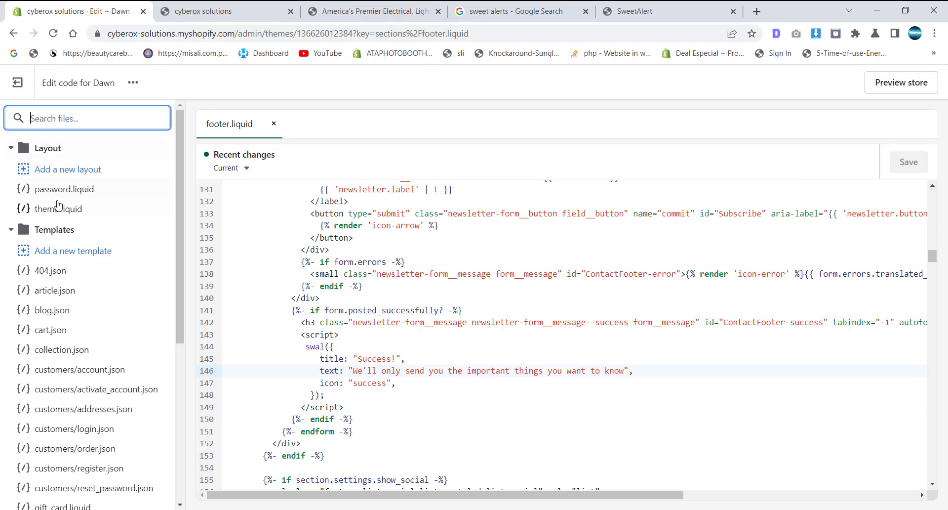
pyautogui.scroll(-5, 83, 366)
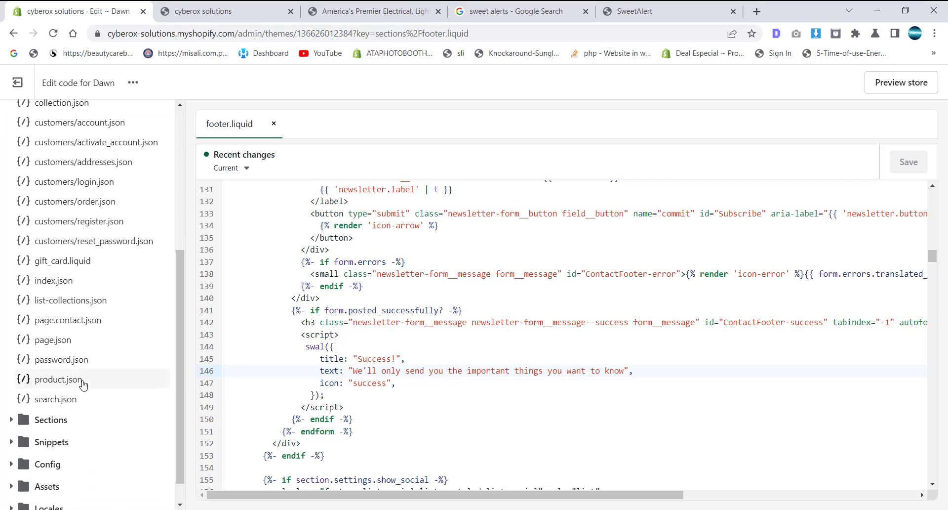
pyautogui.click(104, 327)
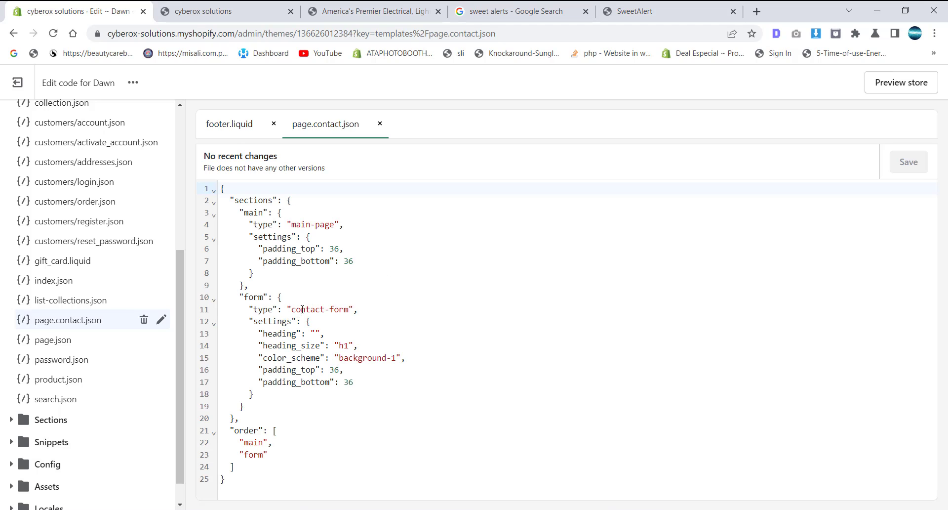
pyautogui.doubleClick(302, 309)
pyautogui.scroll(2, 141, 139)
pyautogui.scroll(3, 141, 139)
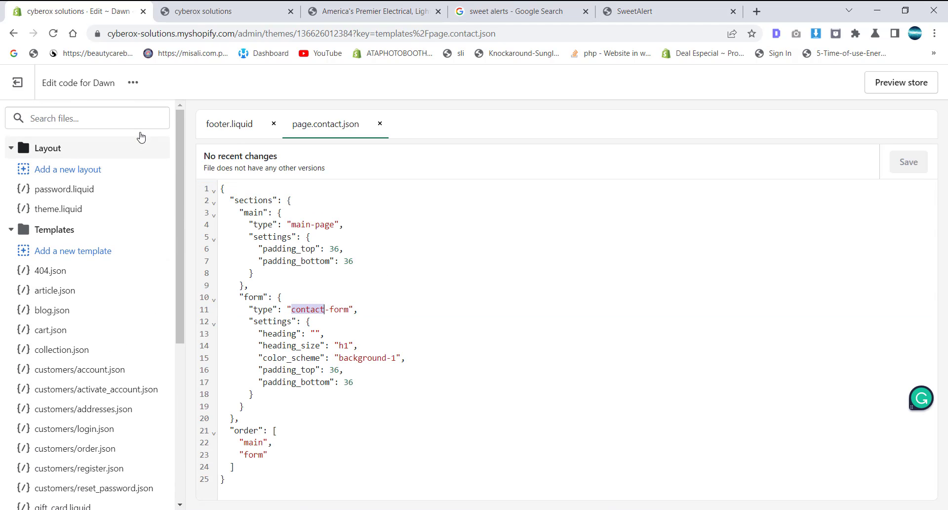
# Step: Search the theme files for 'contact', open sections/contact-form.liquid, and review its code
pyautogui.click(137, 120)
pyautogui.write('contact')
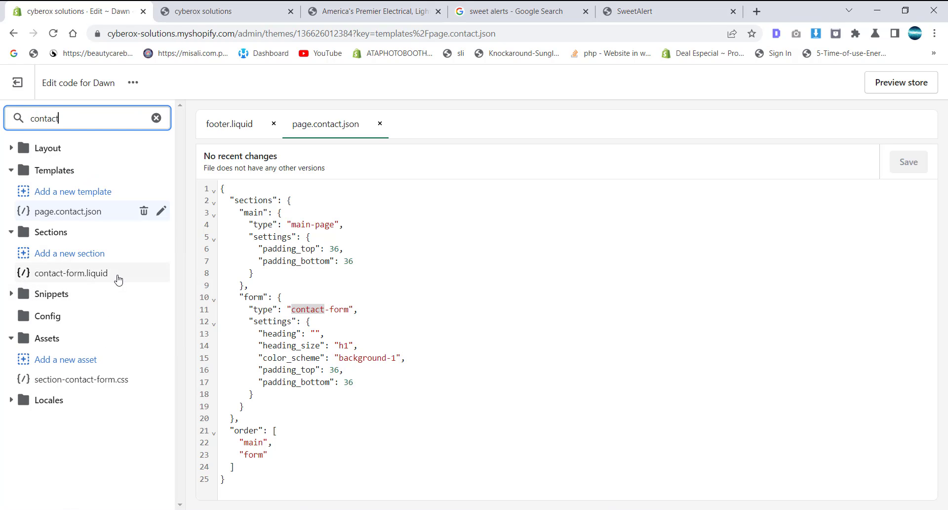
pyautogui.click(117, 274)
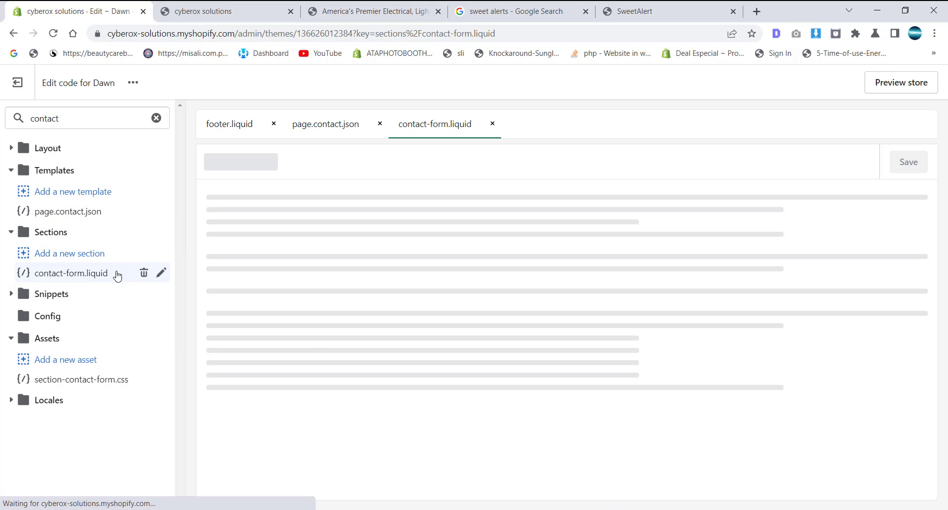
pyautogui.scroll(-2, 425, 287)
pyautogui.scroll(-4, 427, 288)
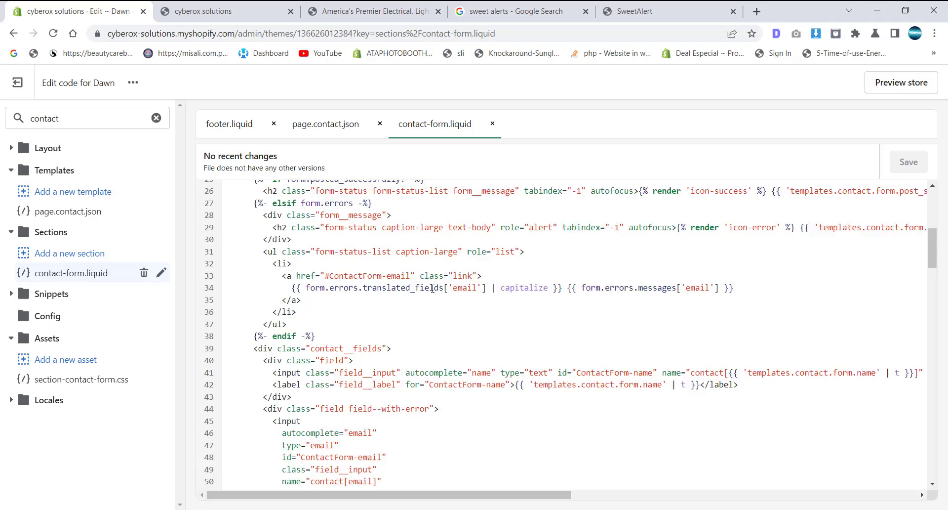
pyautogui.scroll(-4, 430, 288)
pyautogui.scroll(-2, 432, 288)
pyautogui.scroll(-3, 433, 288)
pyautogui.scroll(-2, 432, 291)
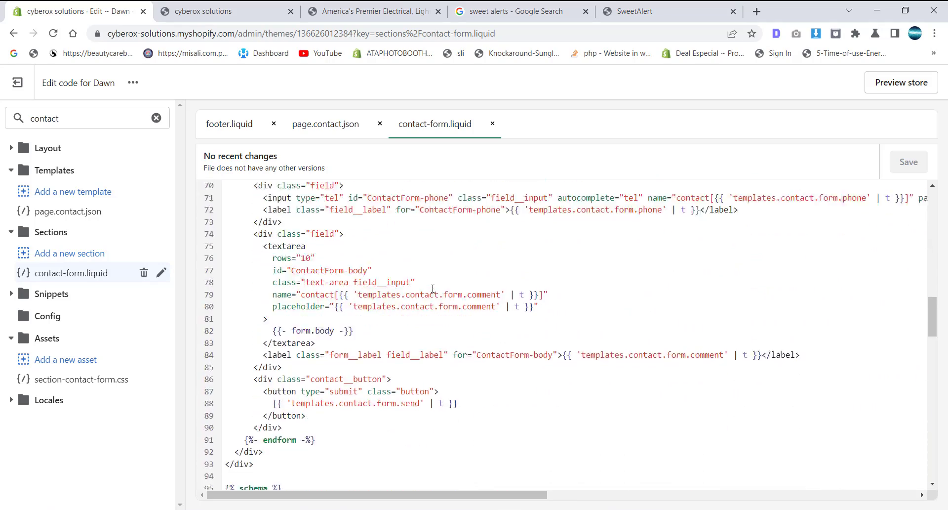
pyautogui.scroll(-2, 430, 295)
pyautogui.scroll(-1, 429, 299)
pyautogui.scroll(2, 429, 299)
pyautogui.scroll(5, 435, 300)
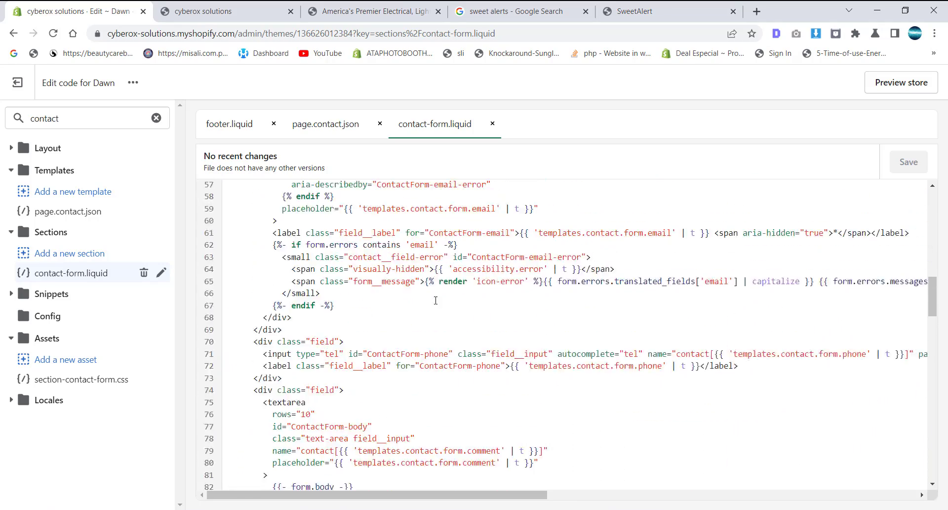
# Step: Add a blank line after the form.posted_successfully success message, undoing an accidental paste
pyautogui.scroll(3, 439, 300)
pyautogui.scroll(3, 445, 301)
pyautogui.scroll(2, 446, 301)
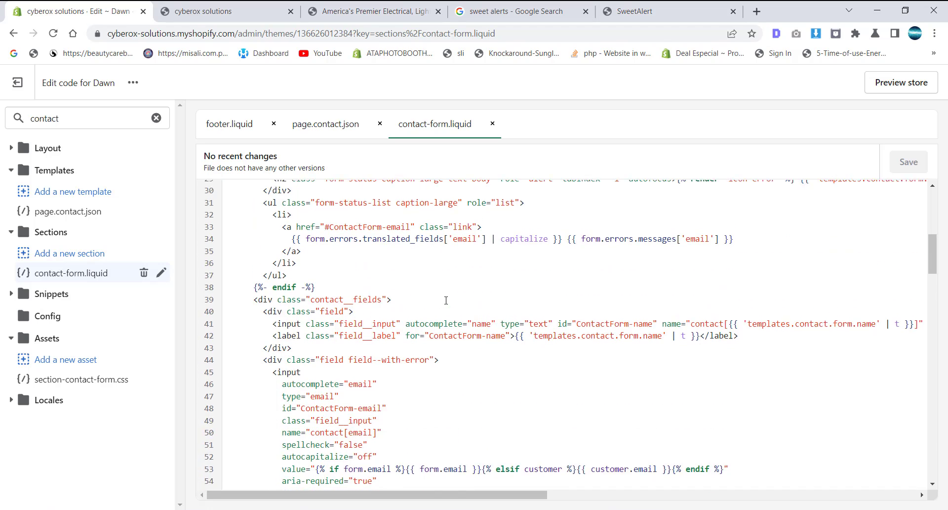
pyautogui.scroll(4, 446, 300)
pyautogui.scroll(3, 446, 300)
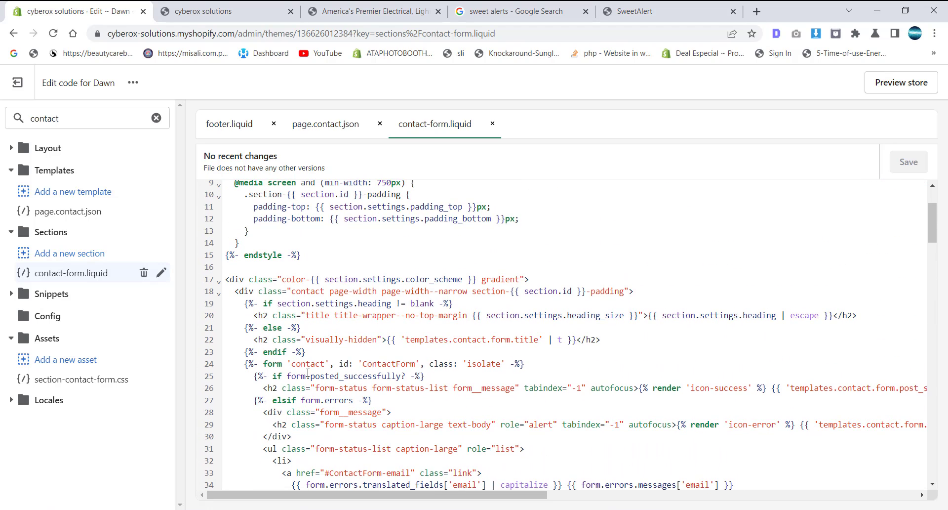
pyautogui.moveTo(287, 376); pyautogui.dragTo(401, 376)
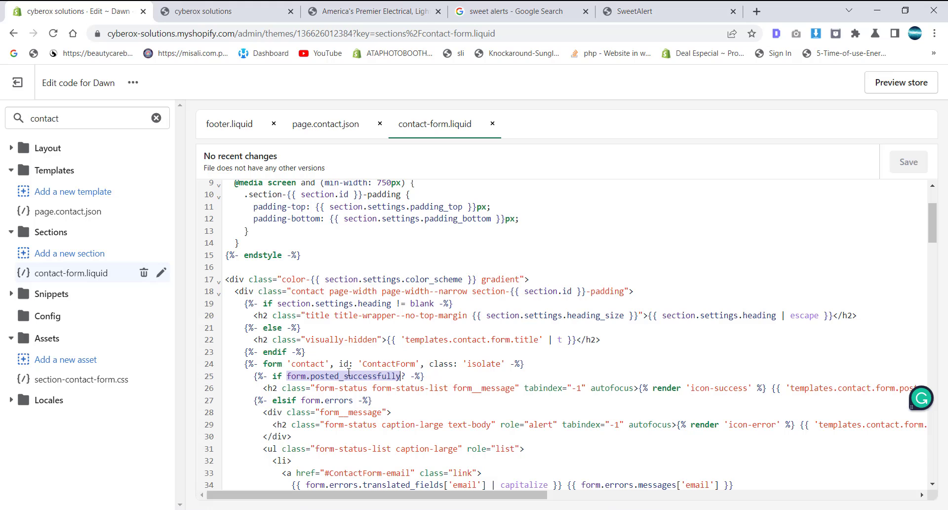
pyautogui.click(421, 376)
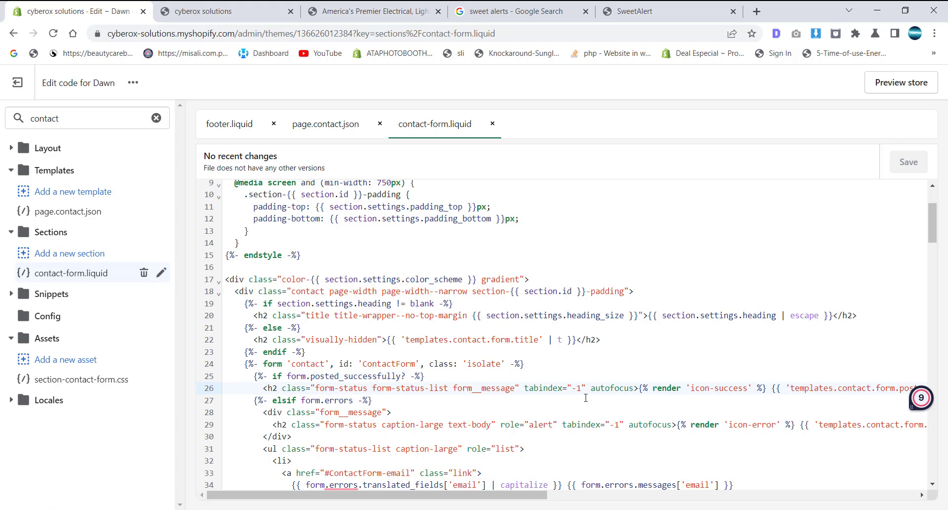
pyautogui.press('End')
pyautogui.press('Return')
pyautogui.hotkey('ctrl', 'v')
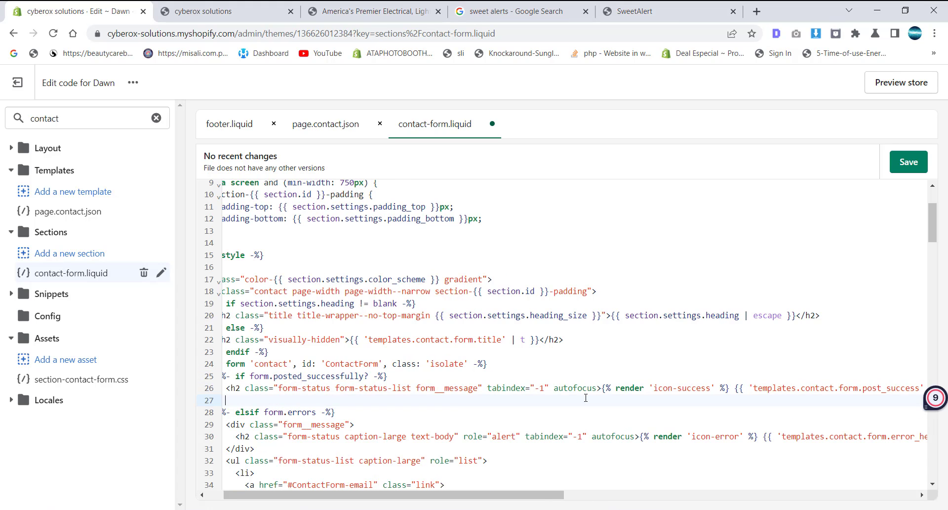
pyautogui.hotkey('ctrl', 'z')
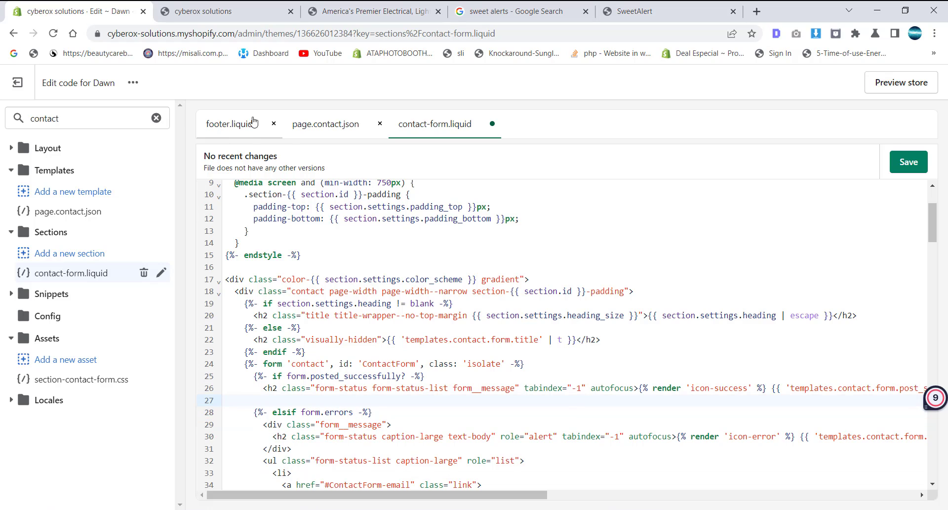
# Step: Copy the swal popup script block (footer lines 143–149) under the contact form's success message
pyautogui.click(229, 127)
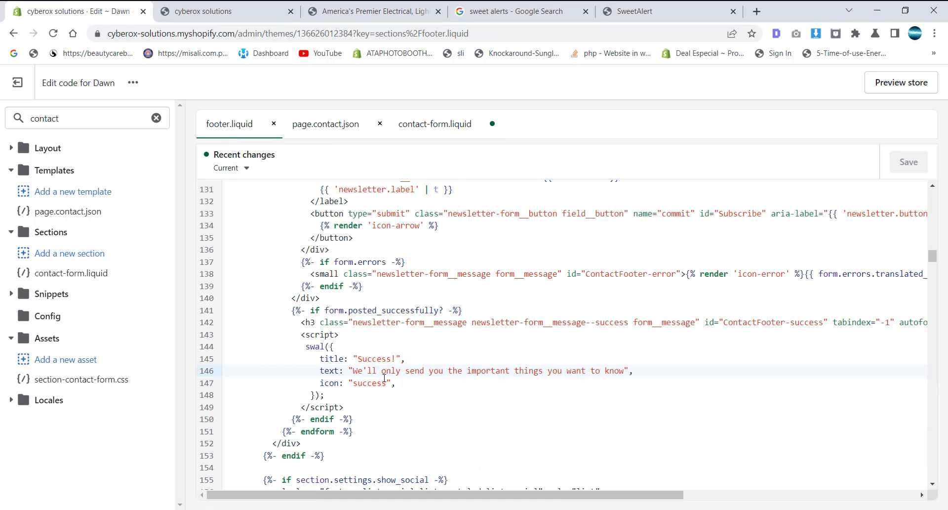
pyautogui.moveTo(373, 407); pyautogui.dragTo(201, 344)
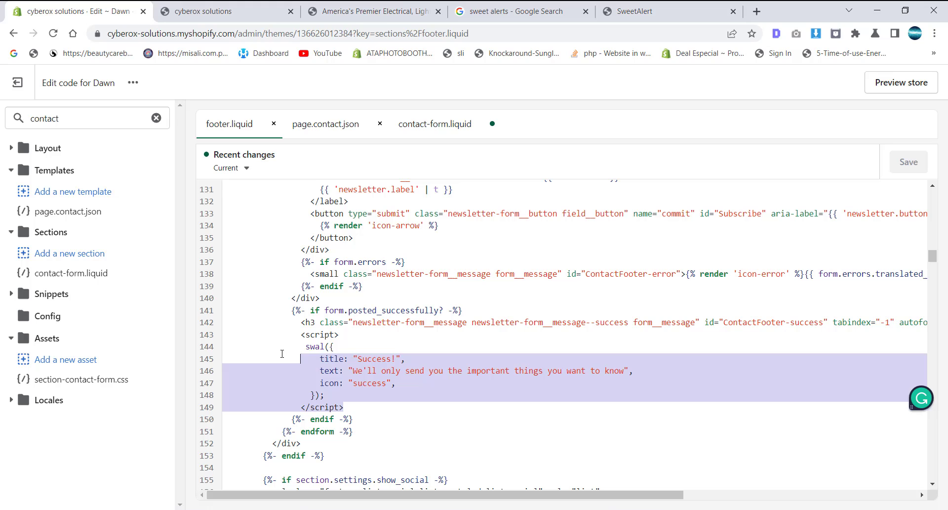
pyautogui.click(422, 129)
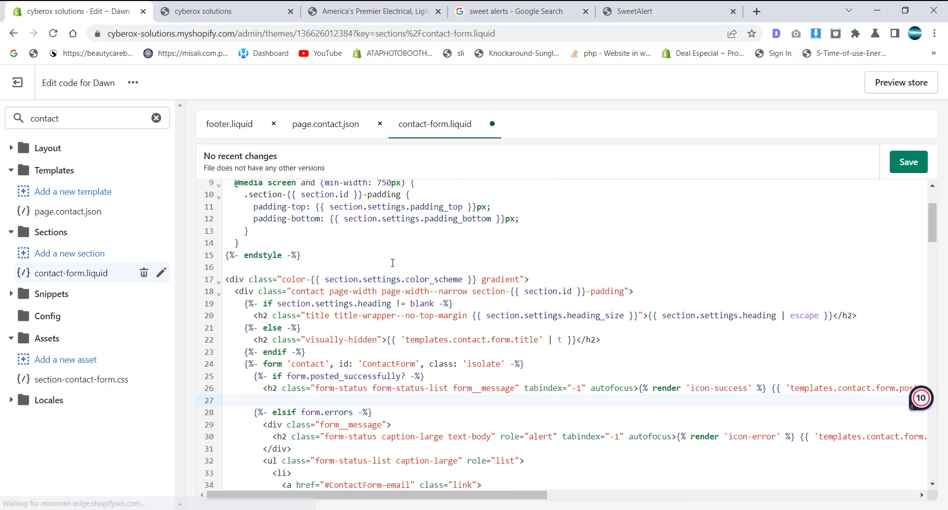
pyautogui.write('<script>                  swal({                     title: "Success!",                     text: "We\'ll only send you the important things you want to know",                     icon: "success",                   });                 </script>')
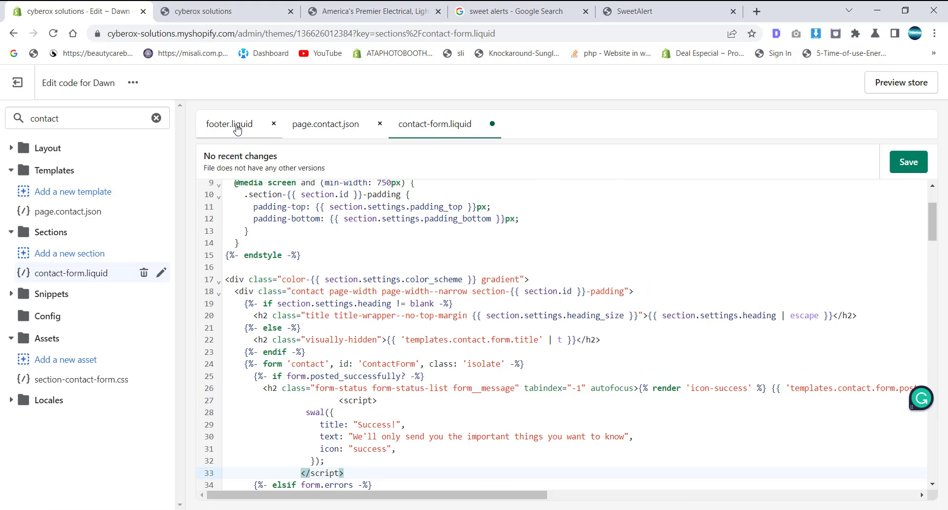
# Step: Copy the SweetAlert CDN script tag from footer.liquid into contact-form.liquid and save
pyautogui.click(227, 124)
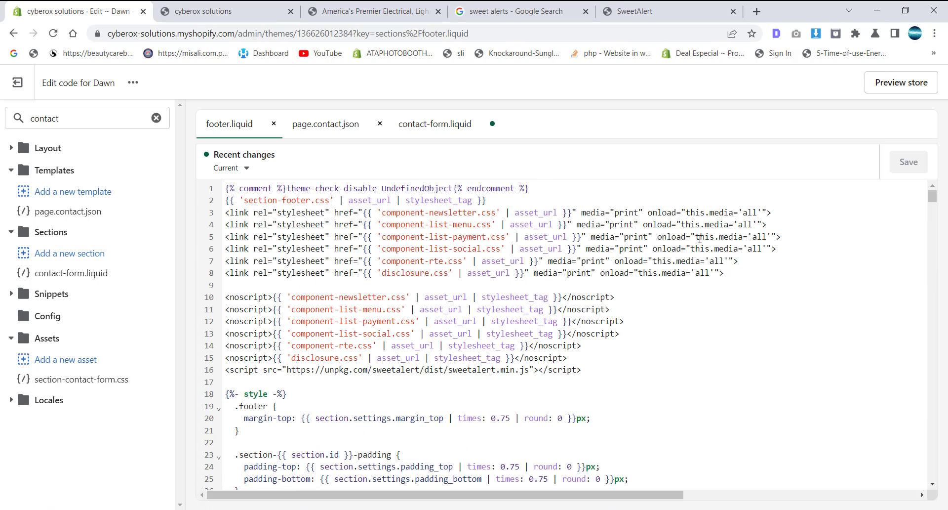
pyautogui.moveTo(583, 369); pyautogui.dragTo(194, 371)
pyautogui.hotkey('ctrl', 'c')
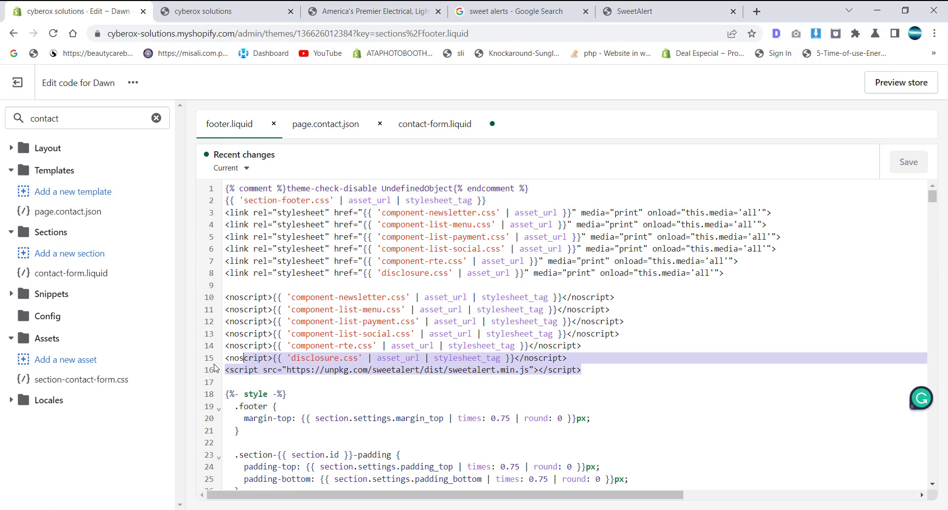
pyautogui.click(434, 123)
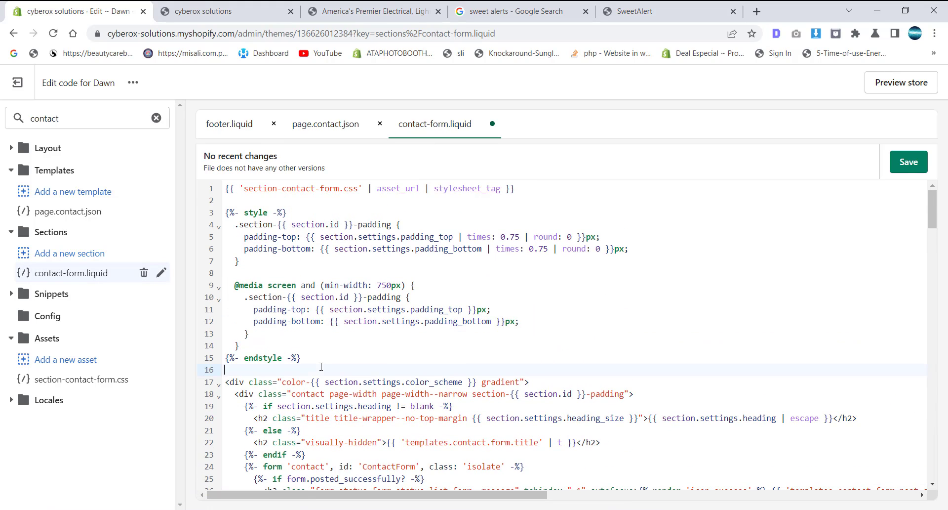
pyautogui.hotkey('ctrl', 'v')
pyautogui.hotkey('ctrl', 's')
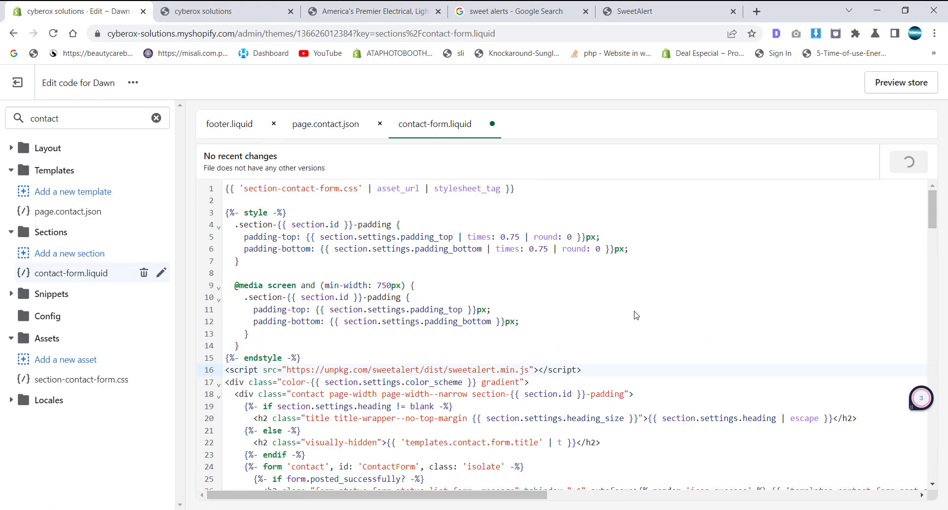
pyautogui.click(192, 6)
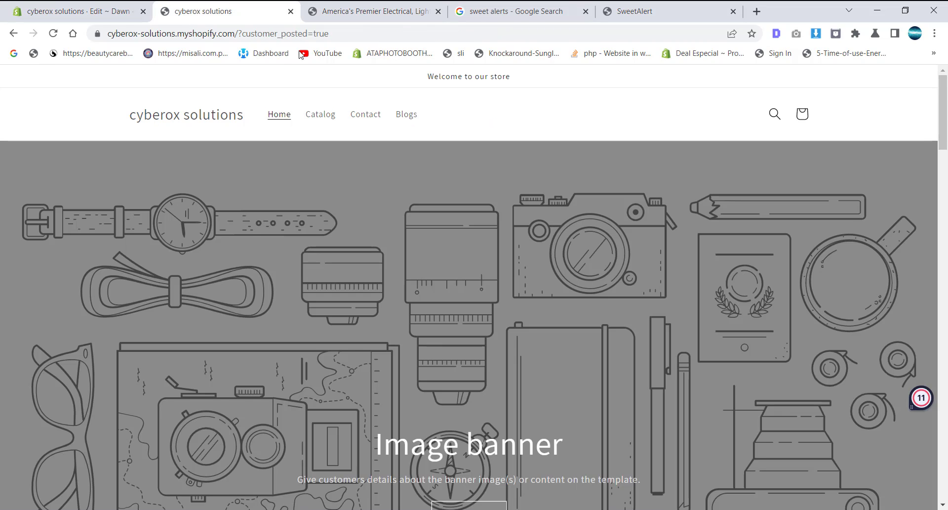
pyautogui.click(361, 120)
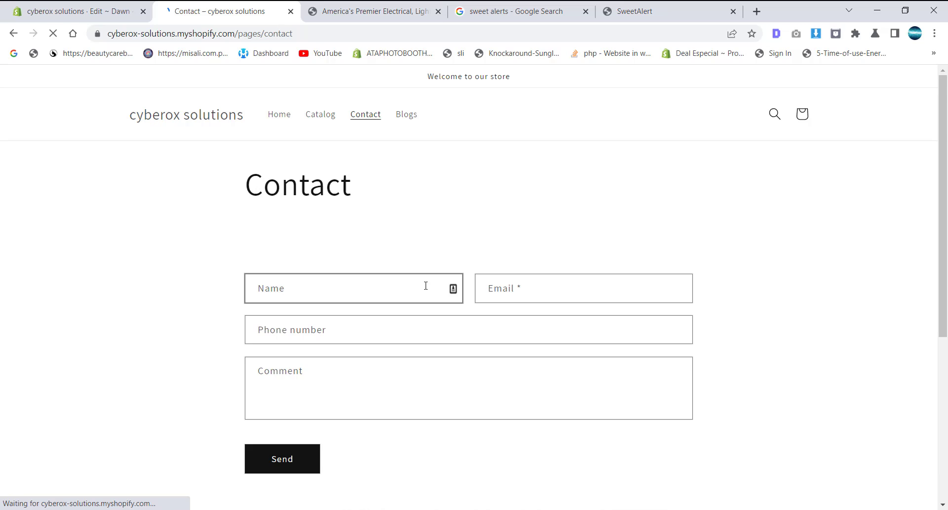
pyautogui.click(426, 286)
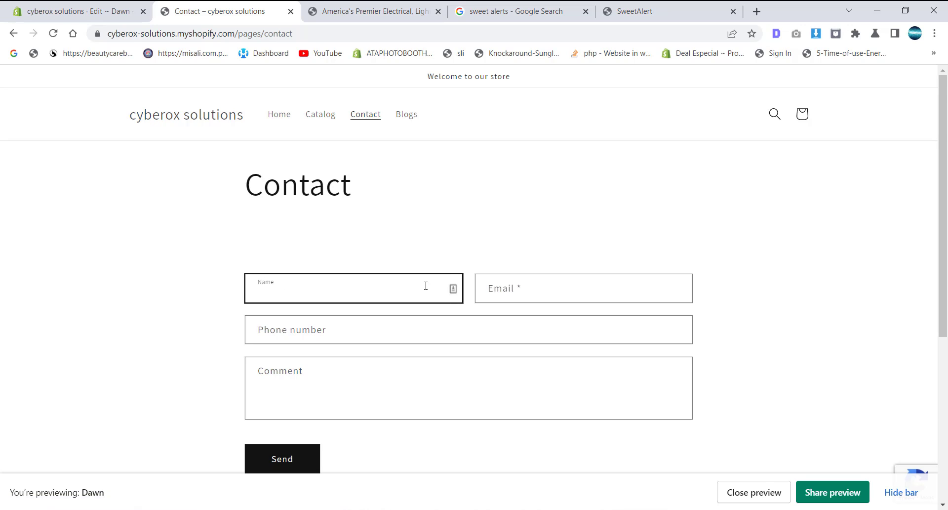
pyautogui.write('faisal')
pyautogui.press('Tab')
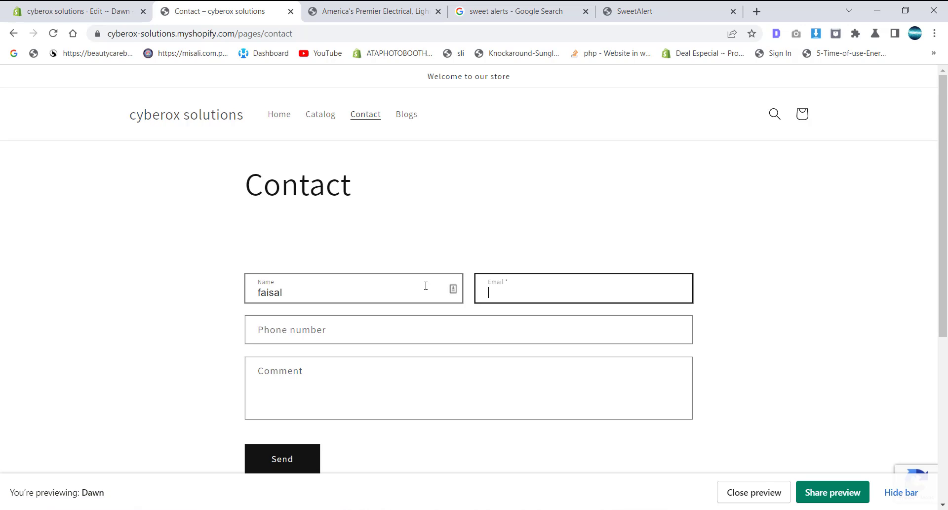
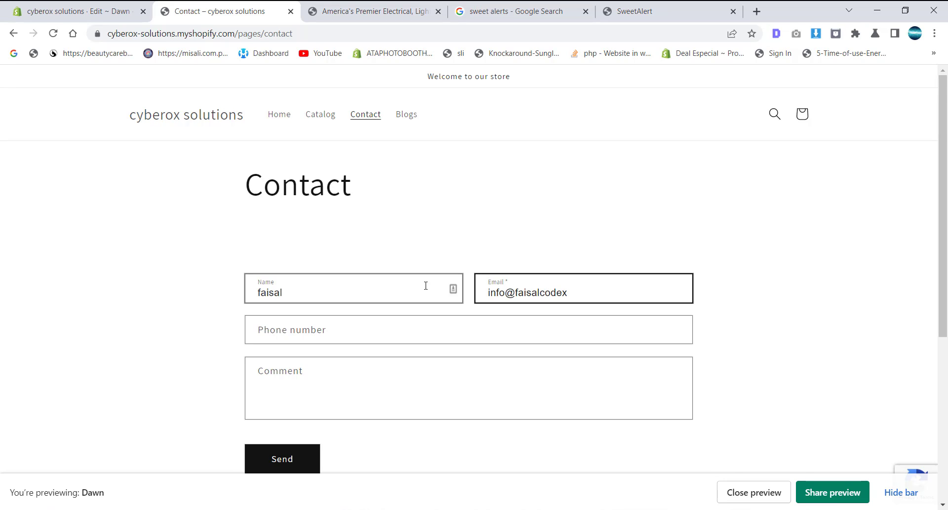
pyautogui.press('Tab')
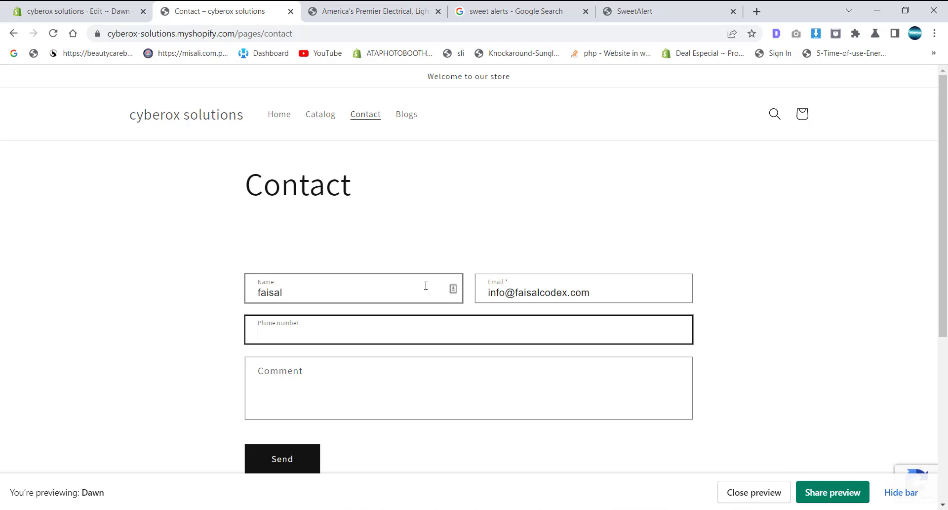
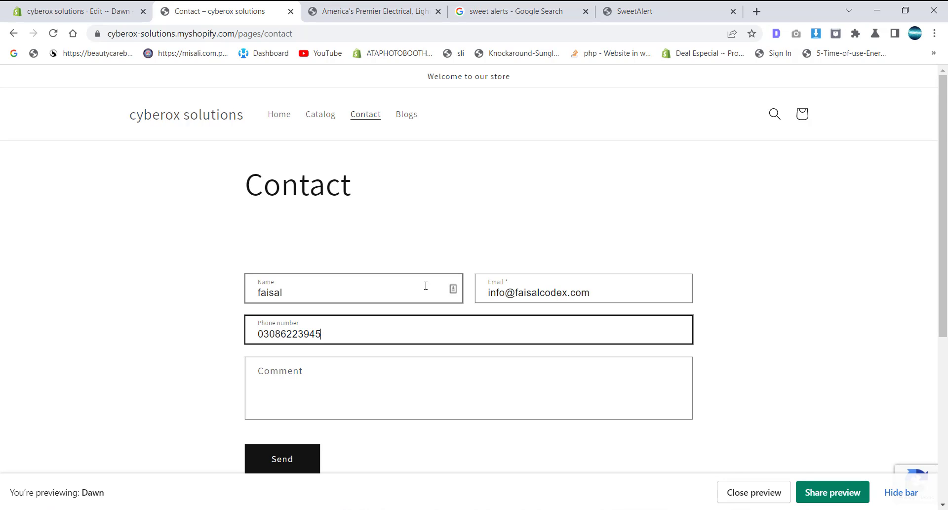
pyautogui.press('Tab')
pyautogui.write('hello wor')
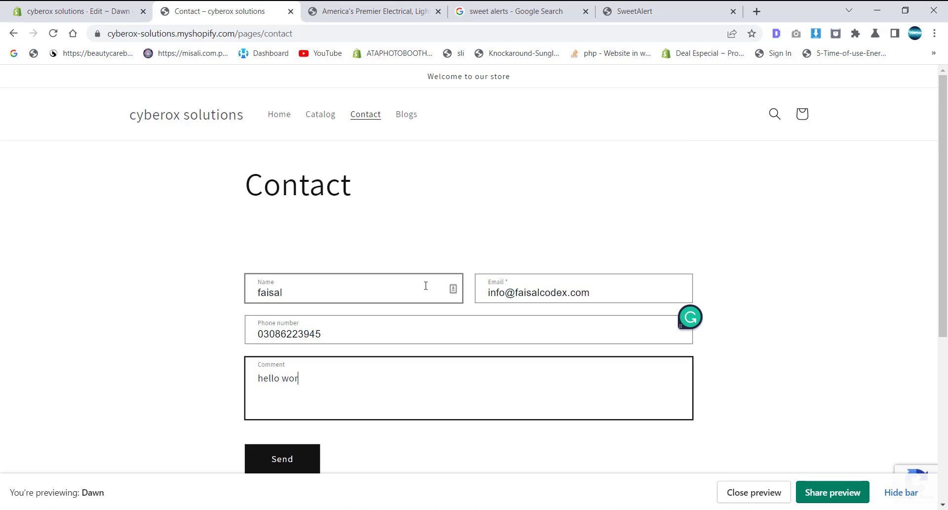
pyautogui.write('ld.')
pyautogui.scroll(-2, 395, 297)
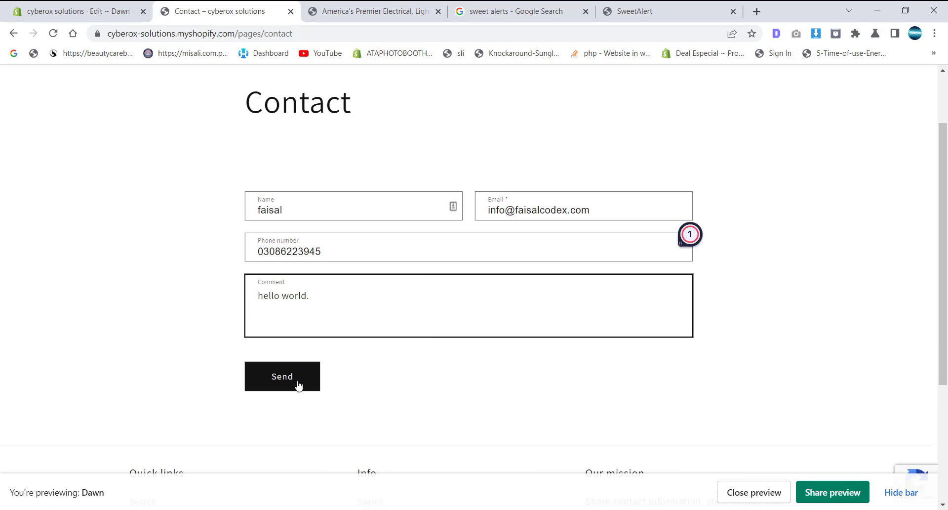
# Step: Send the contact form, mark all crosswalk tiles in the reCAPTCHA, verify, and submit
pyautogui.click(298, 377)
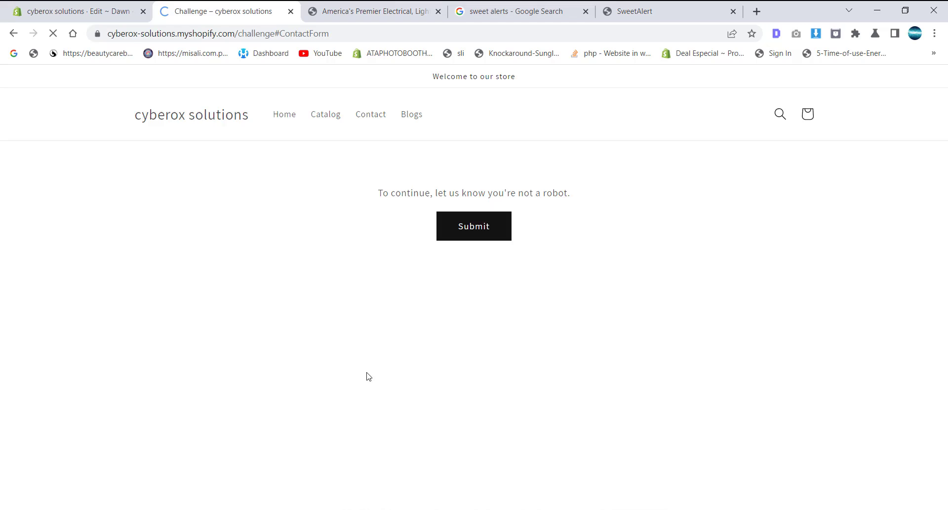
pyautogui.click(454, 232)
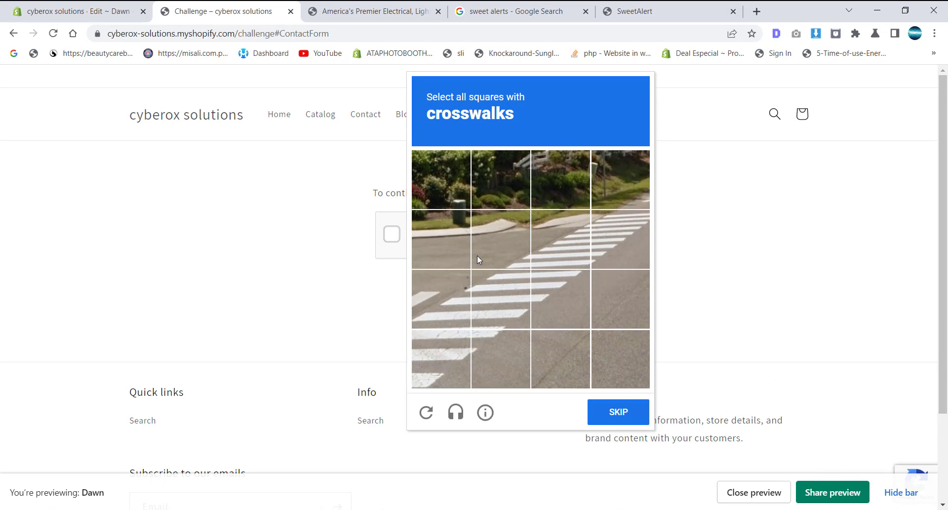
pyautogui.click(455, 326)
pyautogui.click(467, 361)
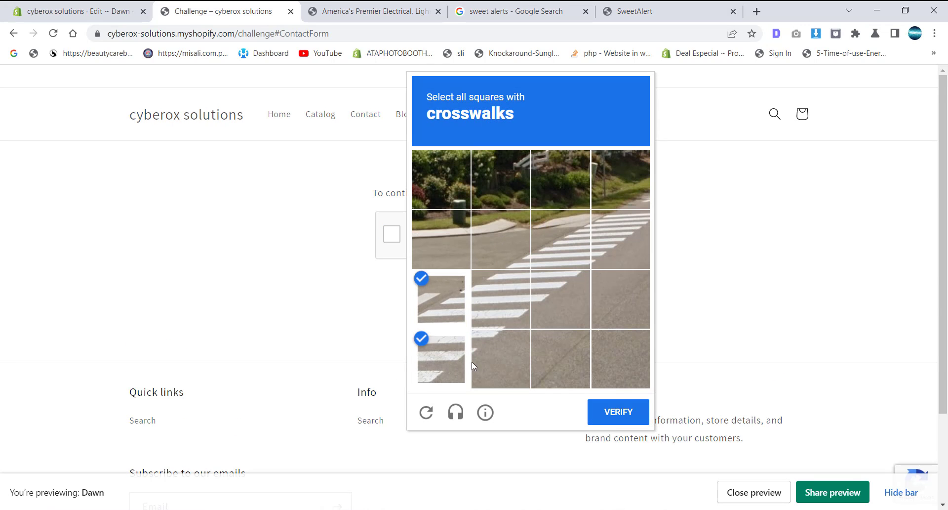
pyautogui.click(499, 358)
pyautogui.click(558, 238)
pyautogui.click(500, 239)
pyautogui.click(620, 240)
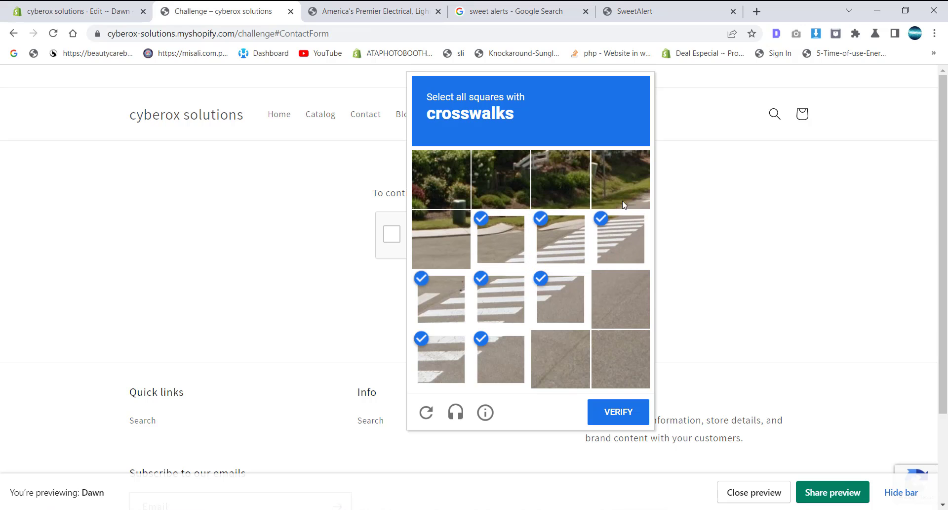
pyautogui.click(620, 181)
pyautogui.click(629, 420)
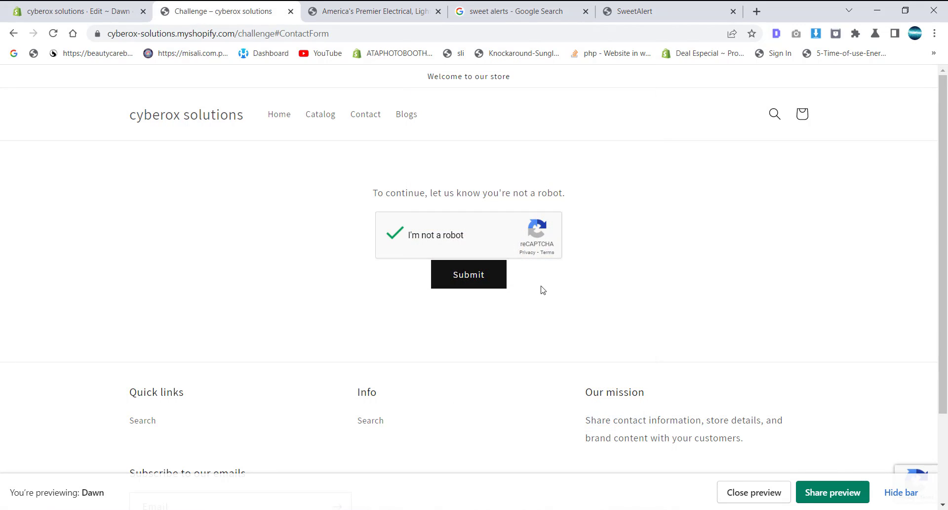
pyautogui.click(481, 280)
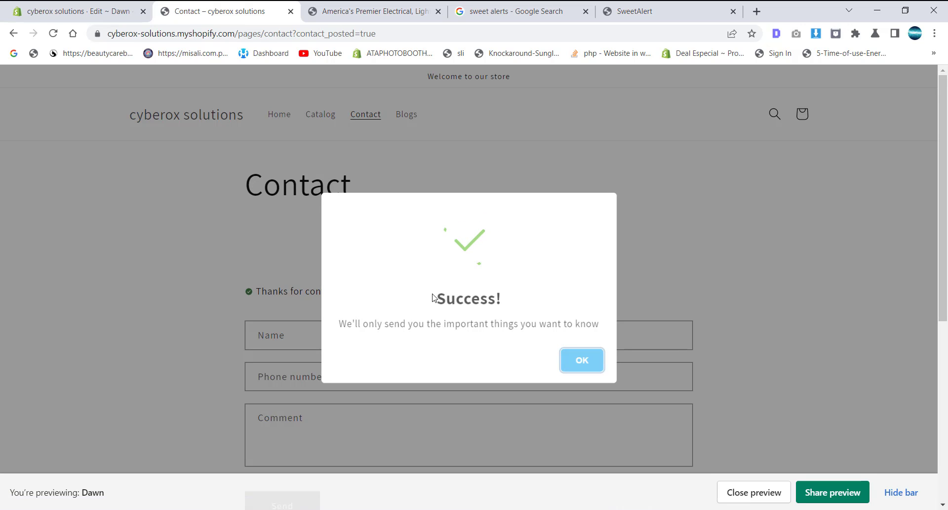
# Step: Highlight the Success! popup's heading and message, then hide the store preview bar
pyautogui.moveTo(433, 297); pyautogui.dragTo(604, 333)
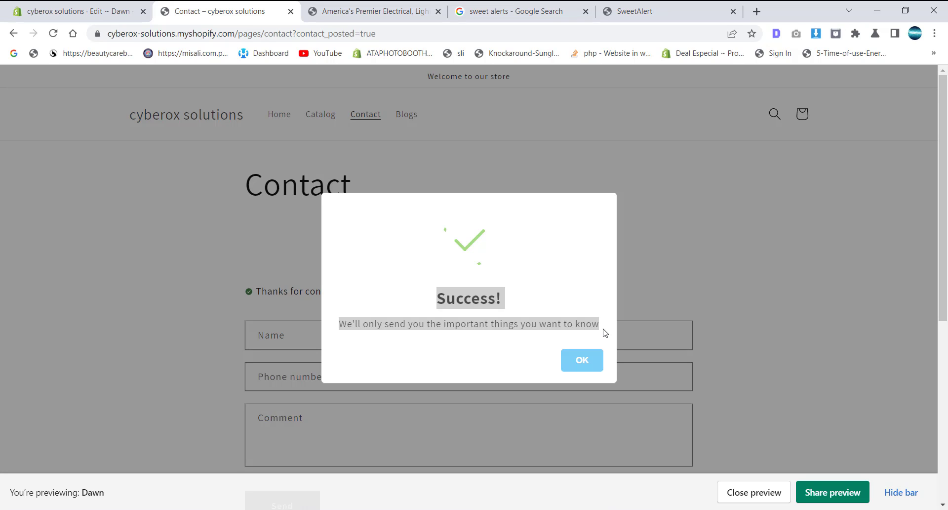
pyautogui.tripleClick(534, 325)
pyautogui.click(913, 500)
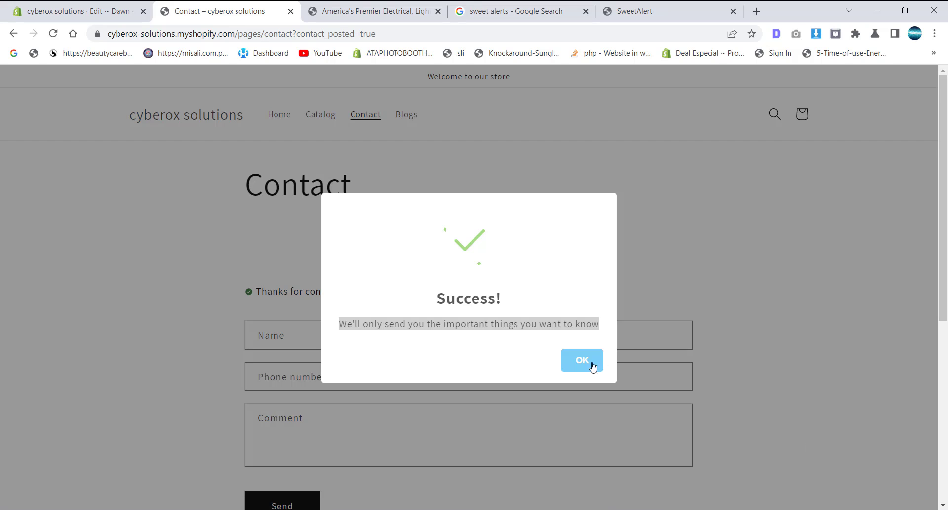
# Step: In DevTools, set the OK button's .swal-button background colour to #1c2124, then close the inspector
pyautogui.hotkey('ctrl', 'shift', 'c')
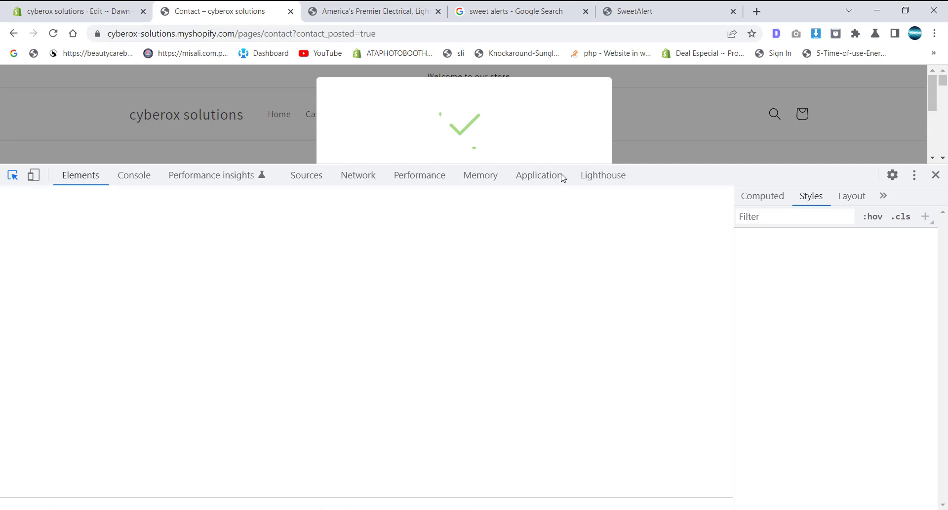
pyautogui.click(577, 123)
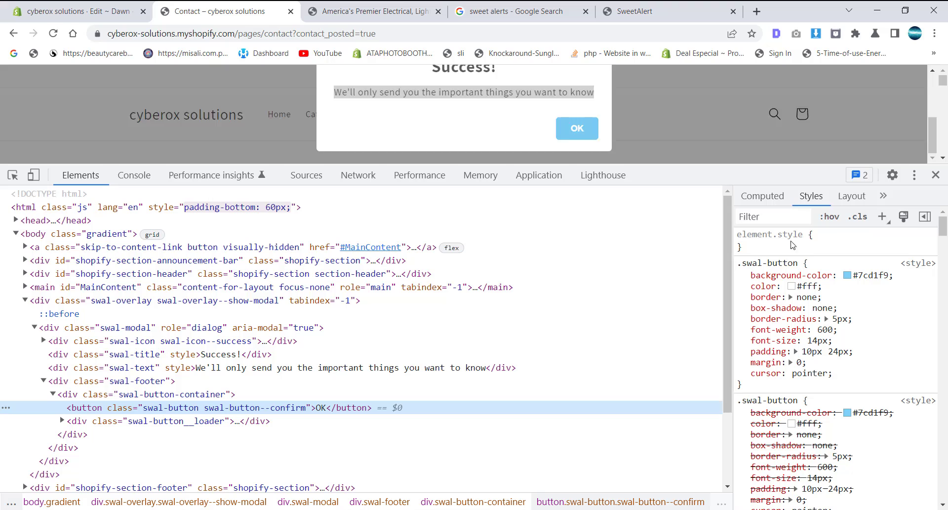
pyautogui.click(768, 263)
pyautogui.click(847, 275)
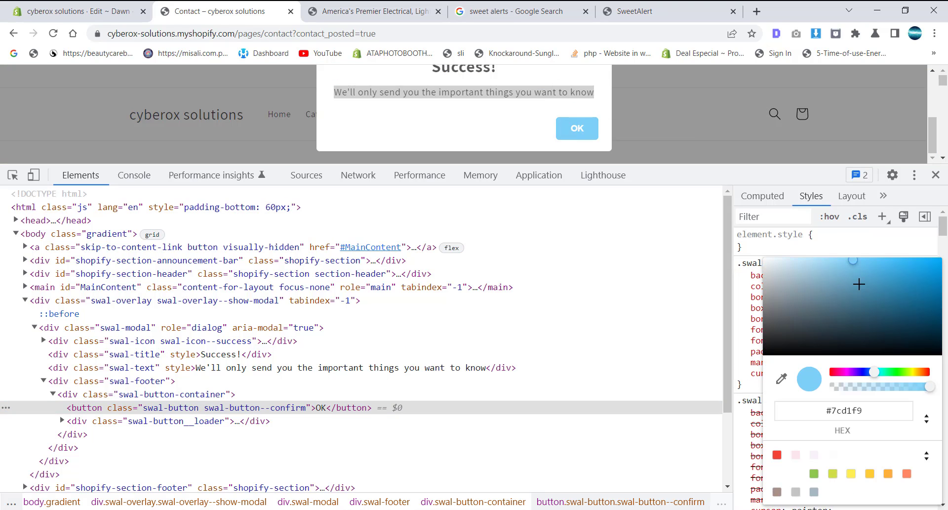
pyautogui.moveTo(866, 295); pyautogui.dragTo(799, 341)
pyautogui.click(761, 344)
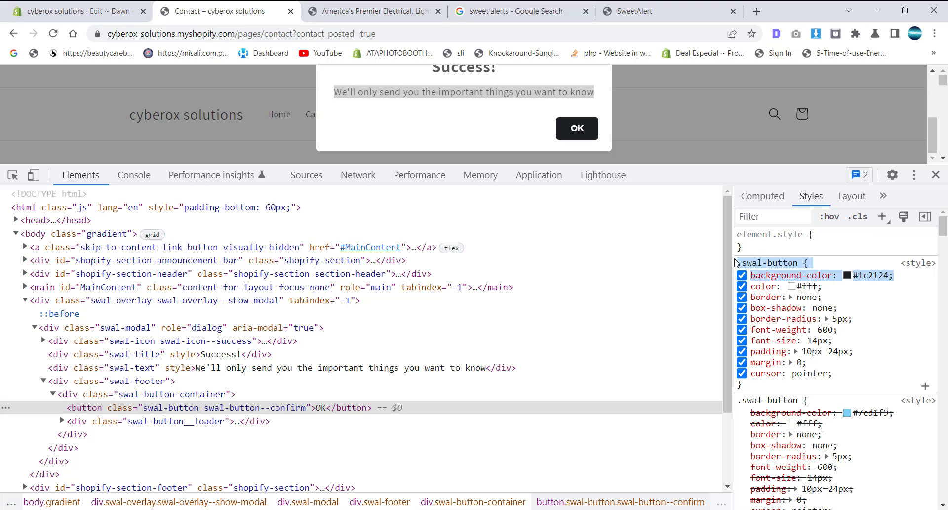
pyautogui.moveTo(759, 258); pyautogui.dragTo(733, 266)
pyautogui.click(935, 175)
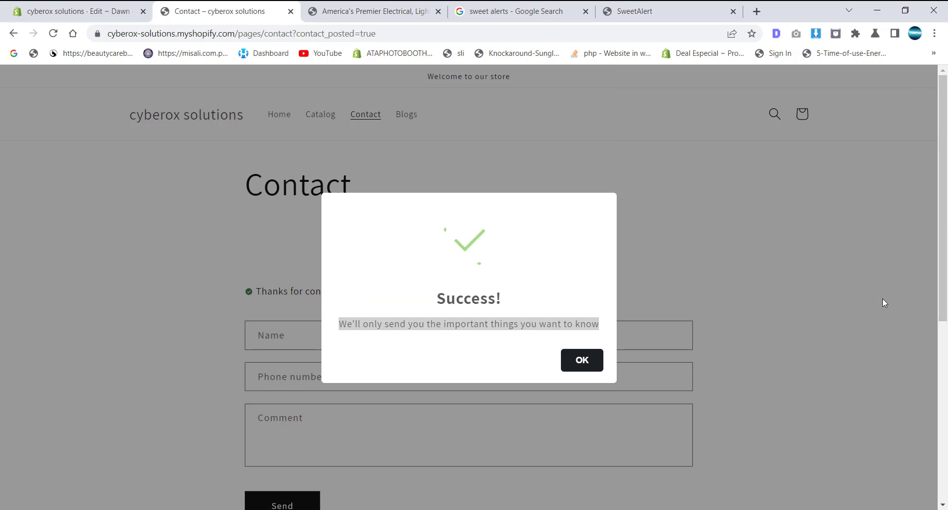
pyautogui.click(534, 312)
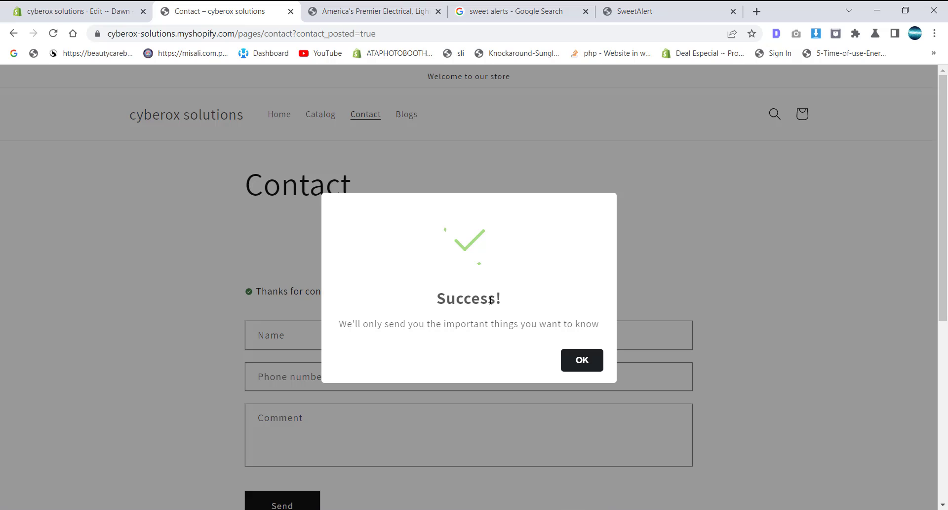